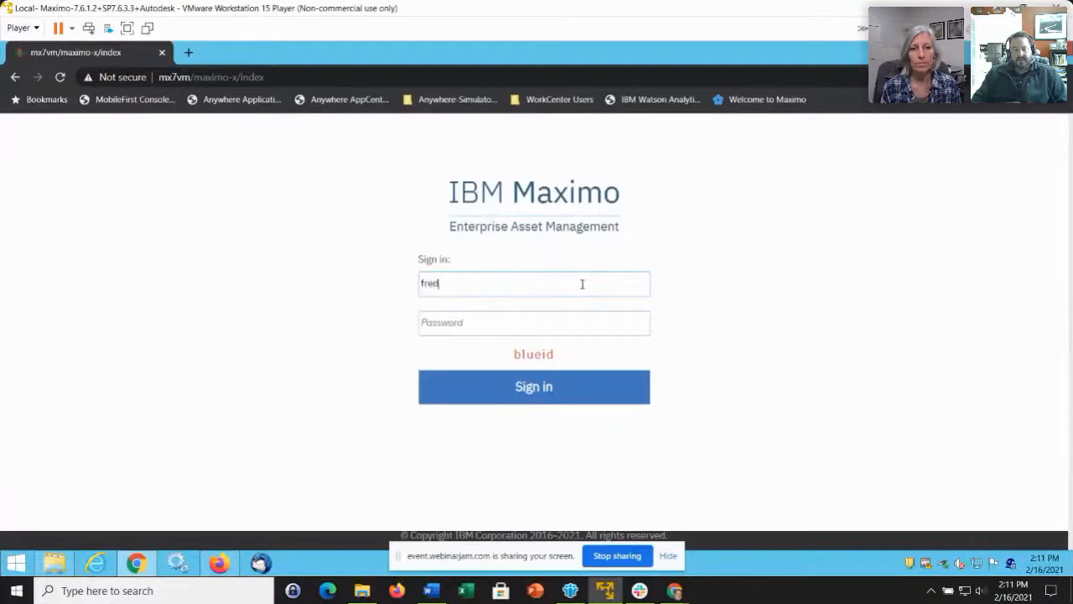
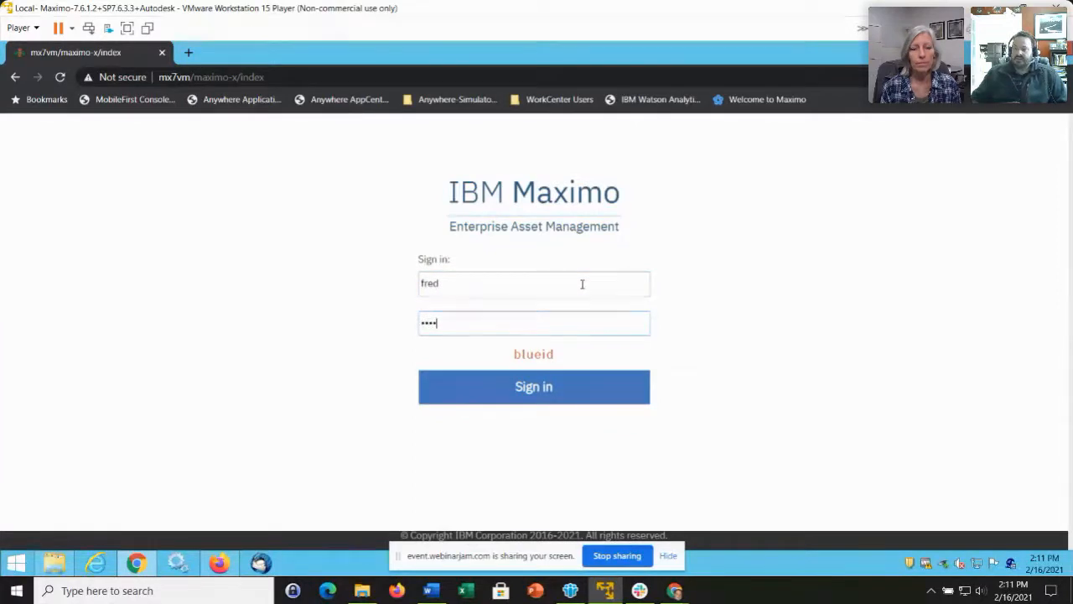
Sign in to Maximo Manage Inventory with the account password.
{"action": "key", "text": "Return"}
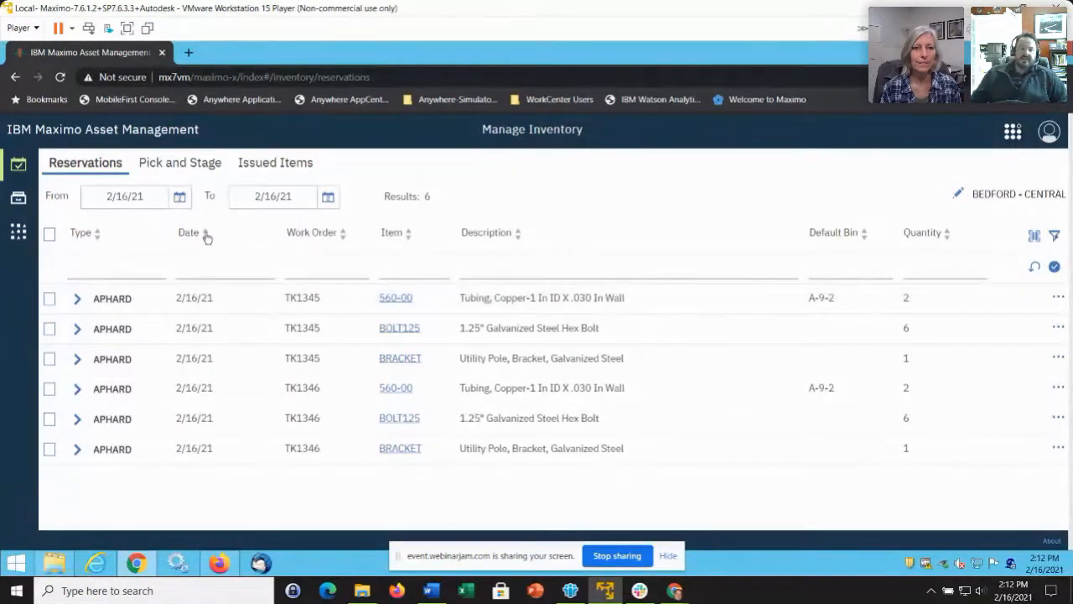
Go from Reservations to the Pick and Stage view, which has no pick lists for 2/16/21.
{"action": "mouse_move", "coordinate": [12, 200]}
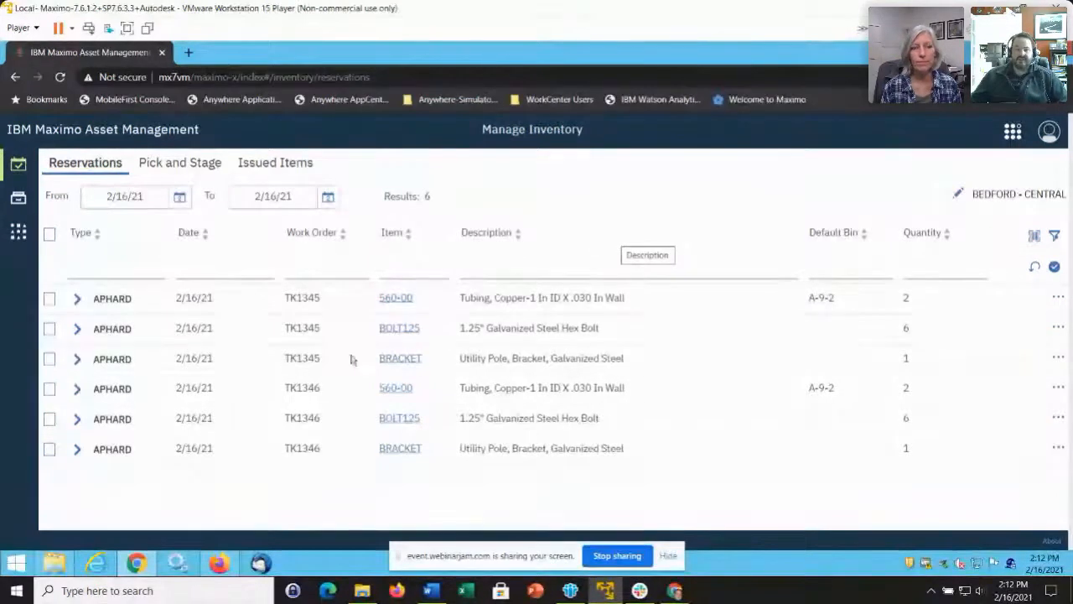
{"action": "mouse_move", "coordinate": [17, 178]}
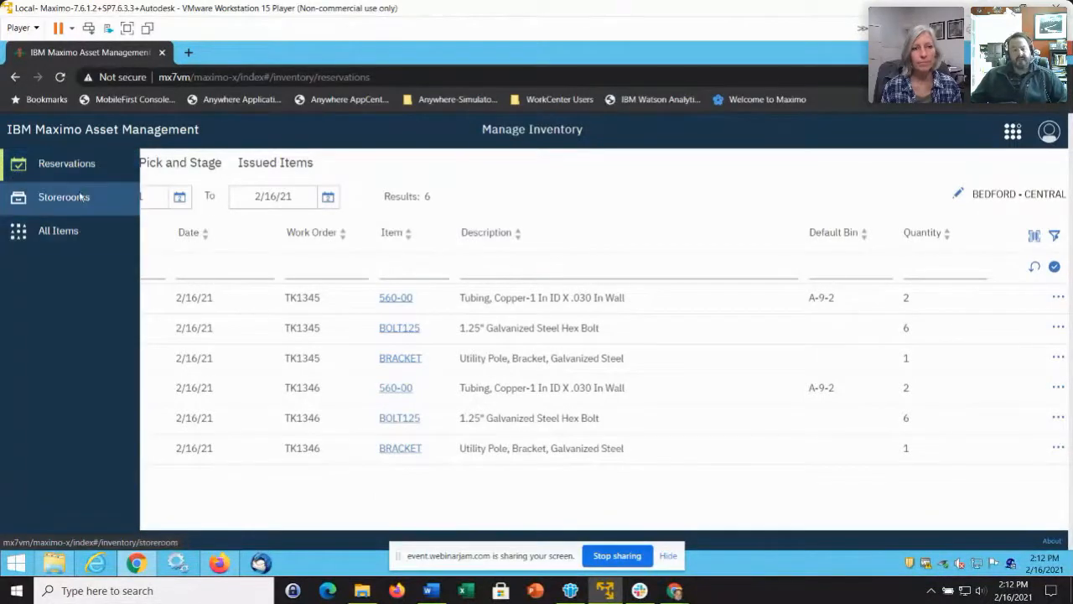
{"action": "left_click", "coordinate": [106, 178]}
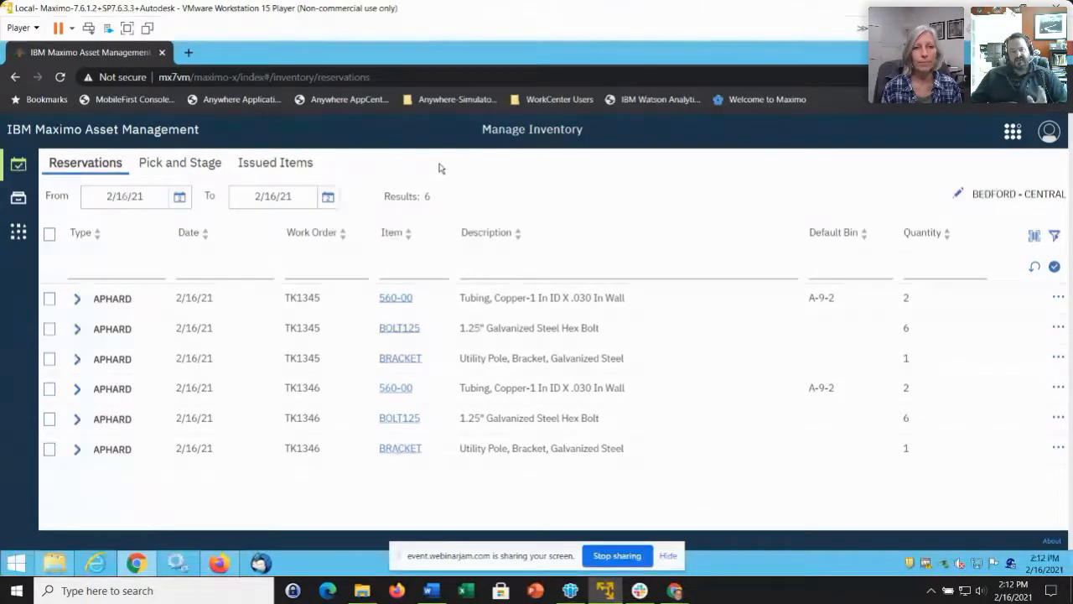
{"action": "left_click", "coordinate": [190, 166]}
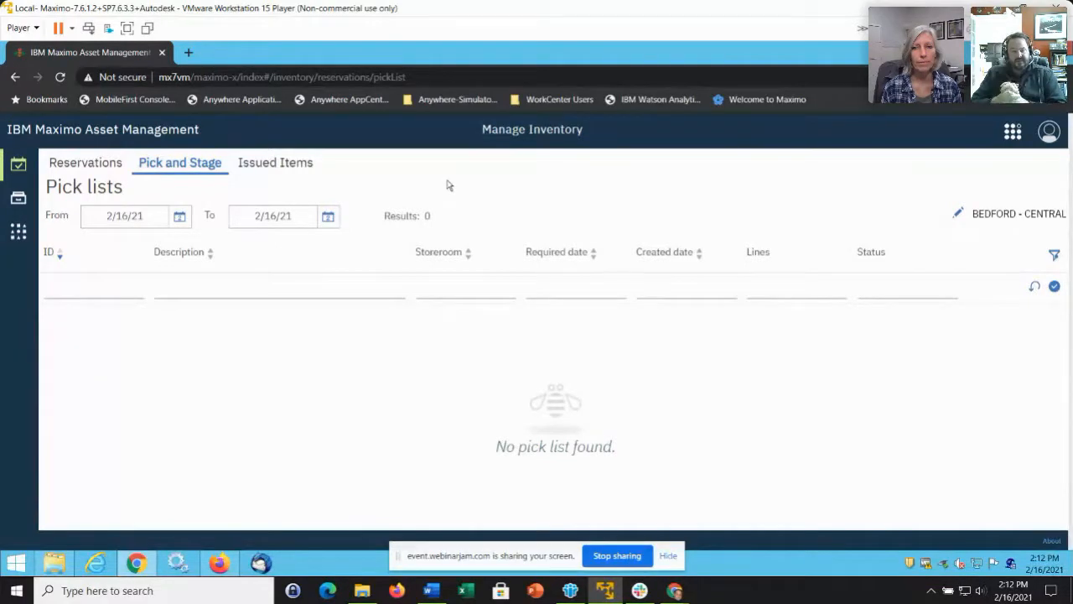
Return to the Reservations tab listing the six 2/16/21 reservations.
{"action": "left_click", "coordinate": [113, 168]}
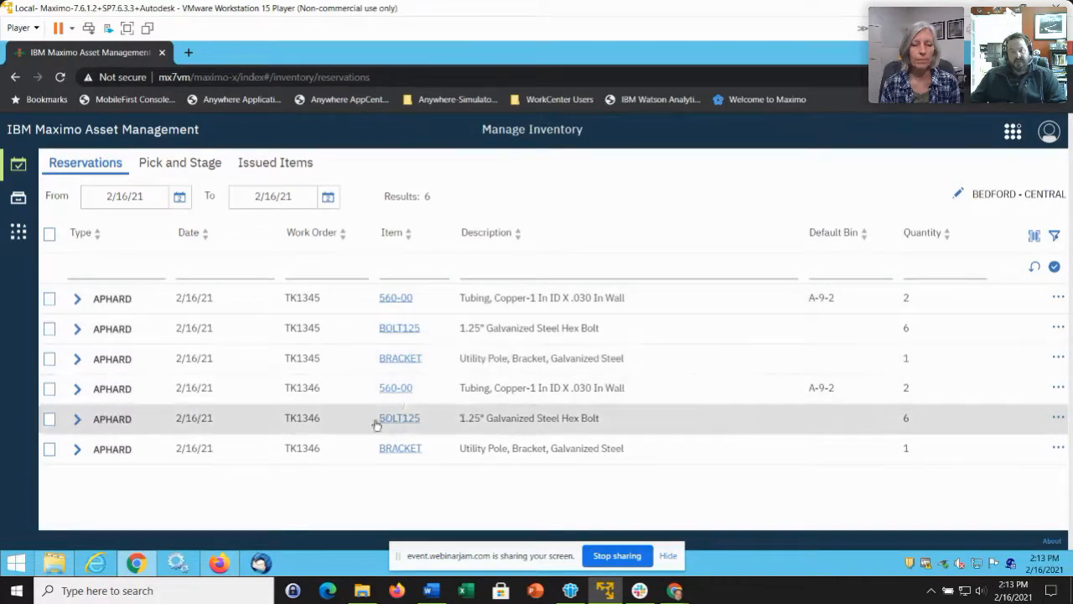
Select all six reservations and start a pick list for storeroom CENTRAL.
{"action": "left_click", "coordinate": [50, 235]}
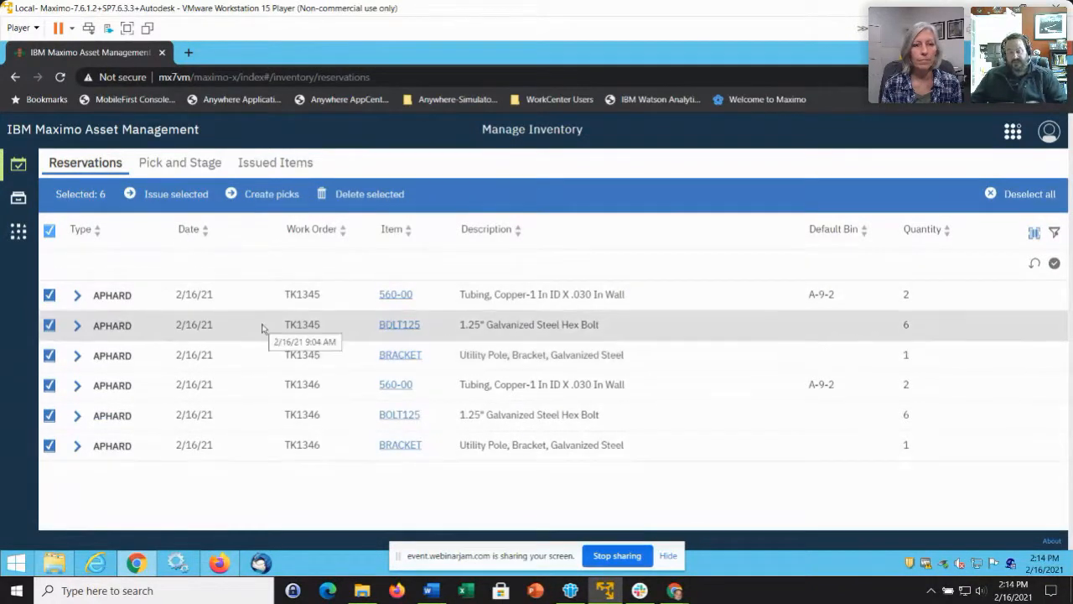
{"action": "left_click", "coordinate": [278, 196]}
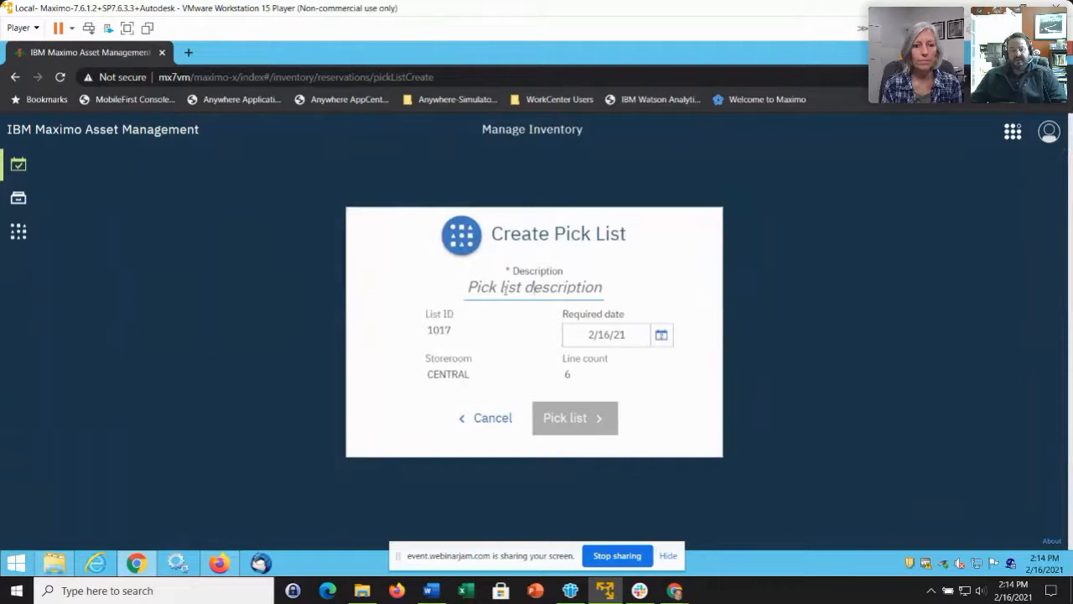
Create pick list 1017 with the description 'My Pick List'.
{"action": "type", "text": "M"}
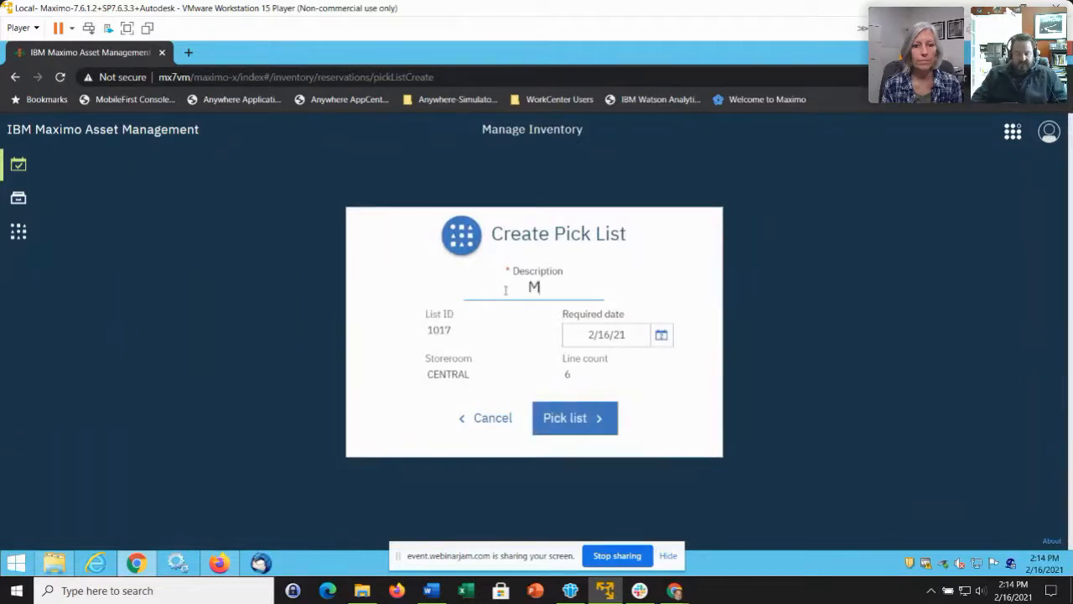
{"action": "type", "text": "y Pick List"}
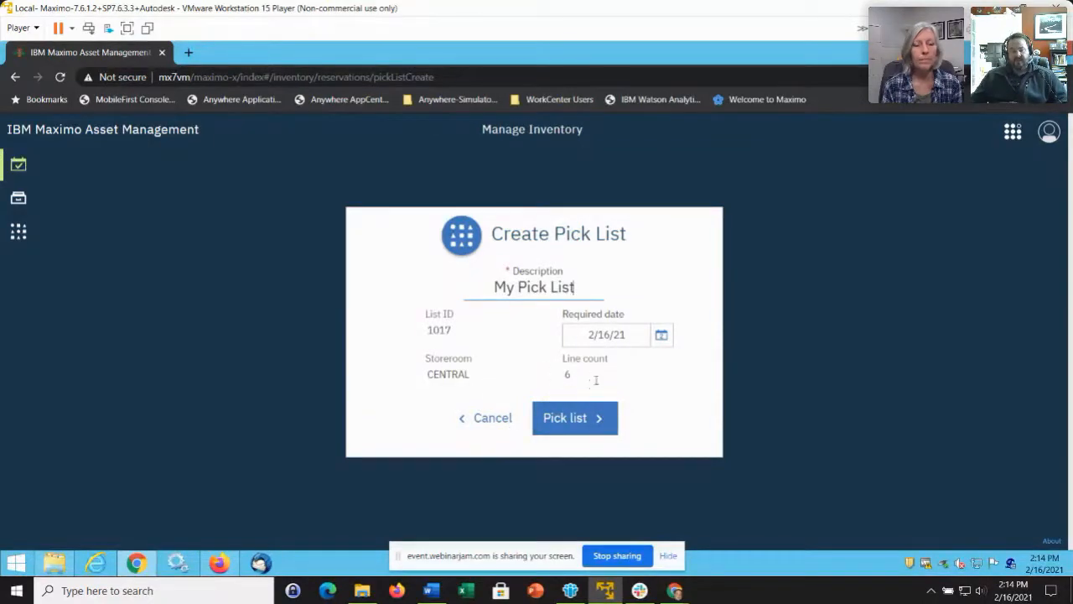
{"action": "left_click", "coordinate": [584, 426]}
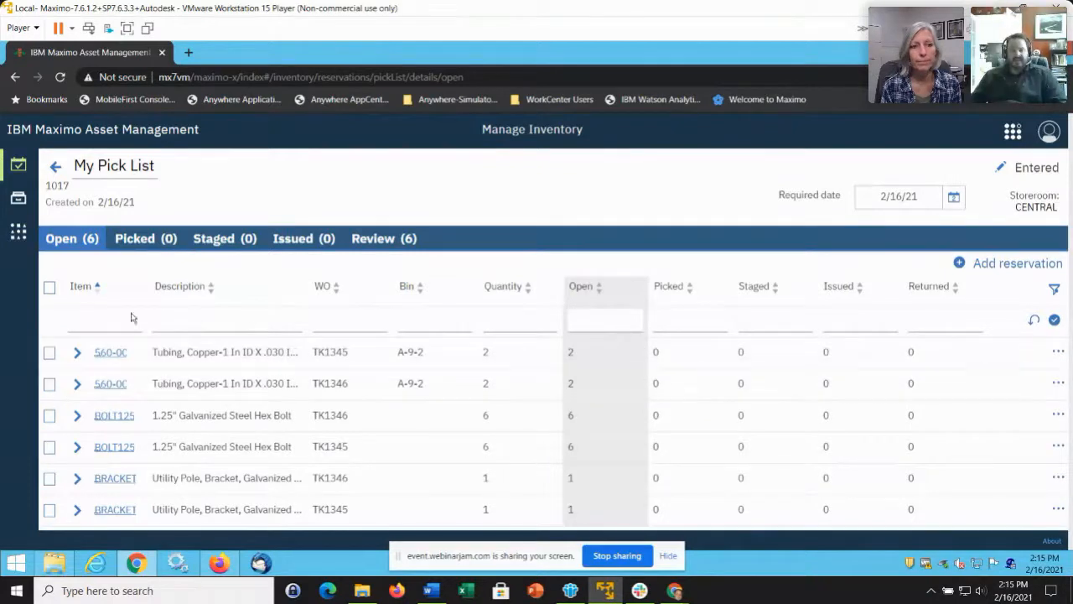
Select the 560-00 line for TK1345 and set it to pick 2.00 from bin B.
{"action": "left_click", "coordinate": [49, 354]}
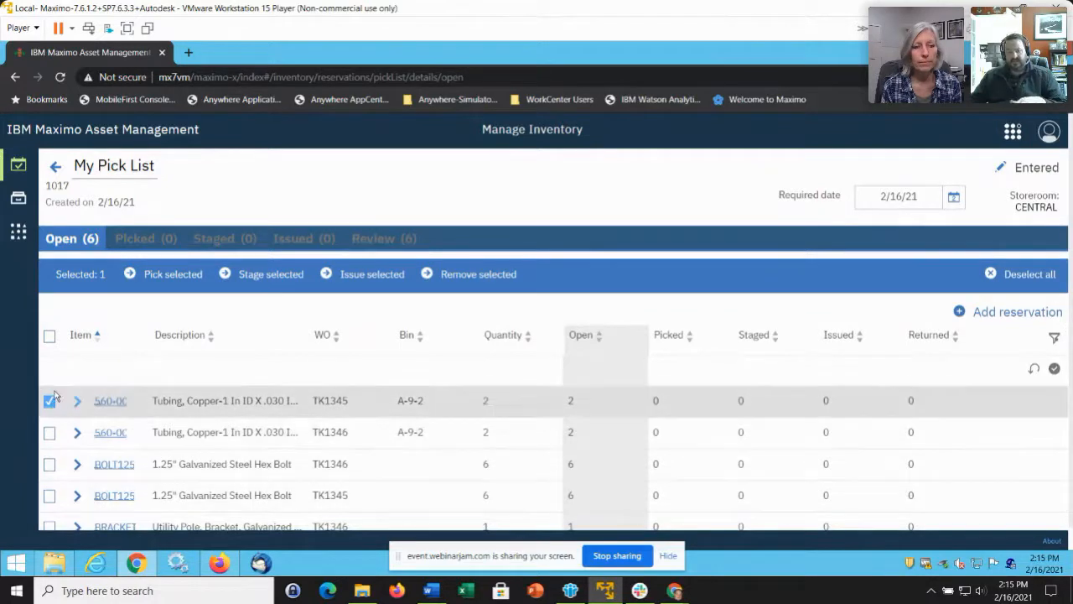
{"action": "left_click", "coordinate": [49, 401]}
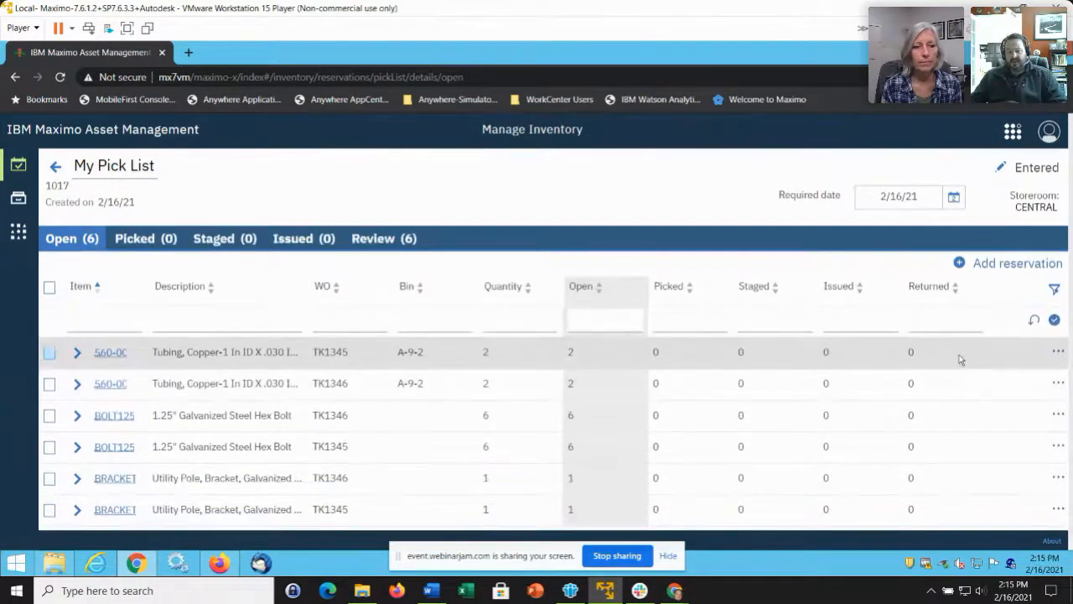
{"action": "left_click", "coordinate": [1057, 353]}
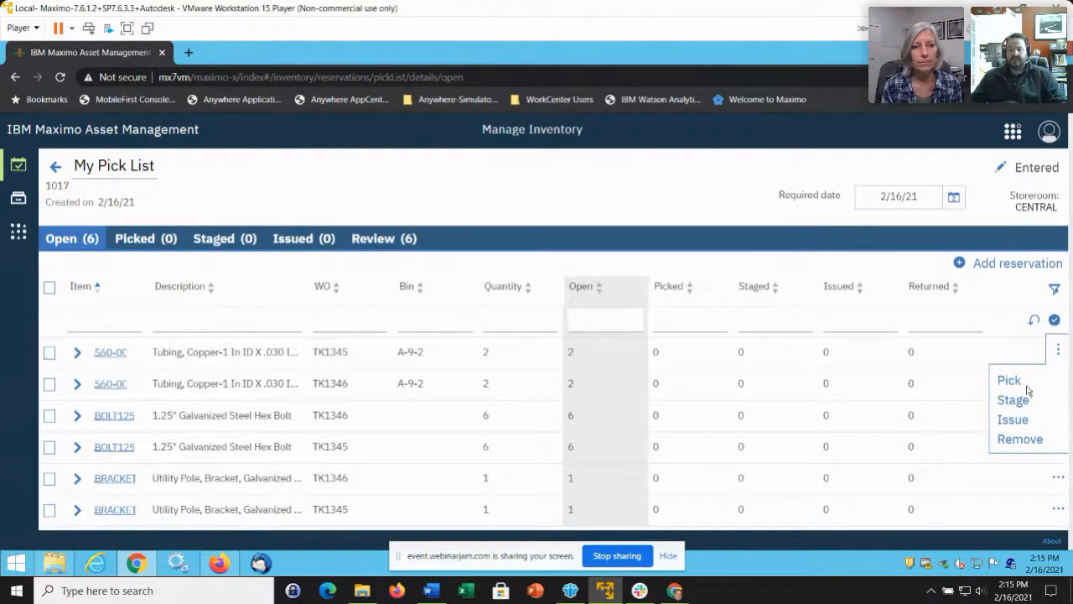
{"action": "left_click", "coordinate": [120, 319]}
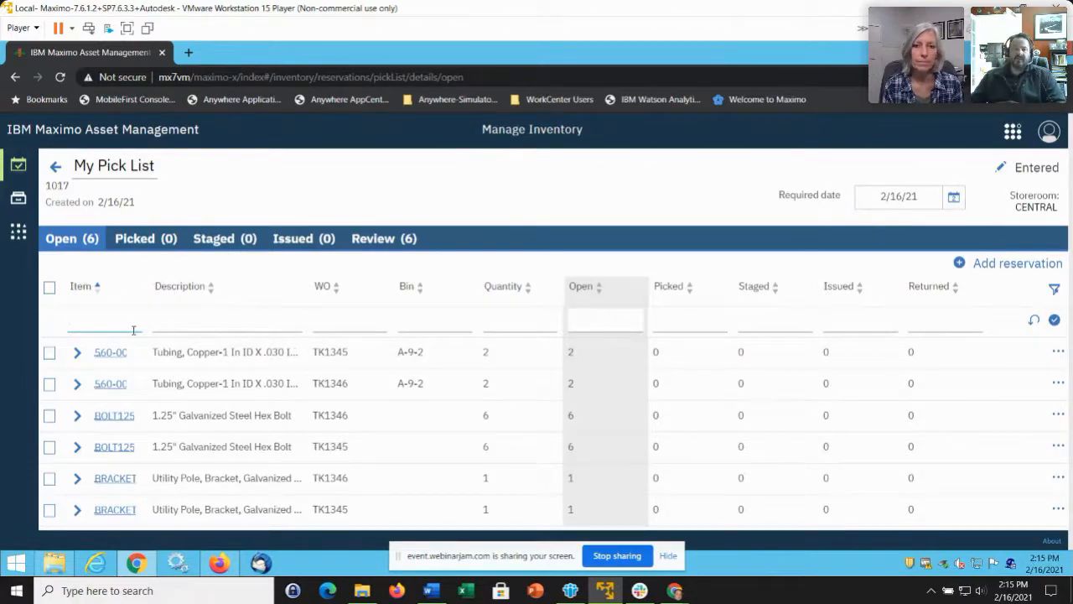
{"action": "left_click", "coordinate": [48, 355]}
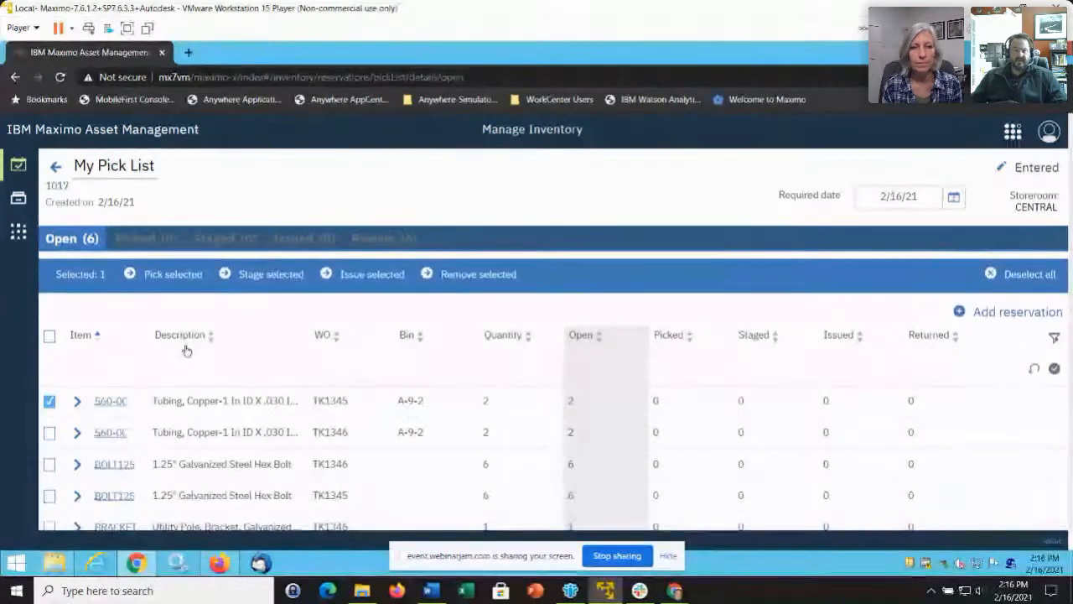
{"action": "left_click", "coordinate": [179, 280]}
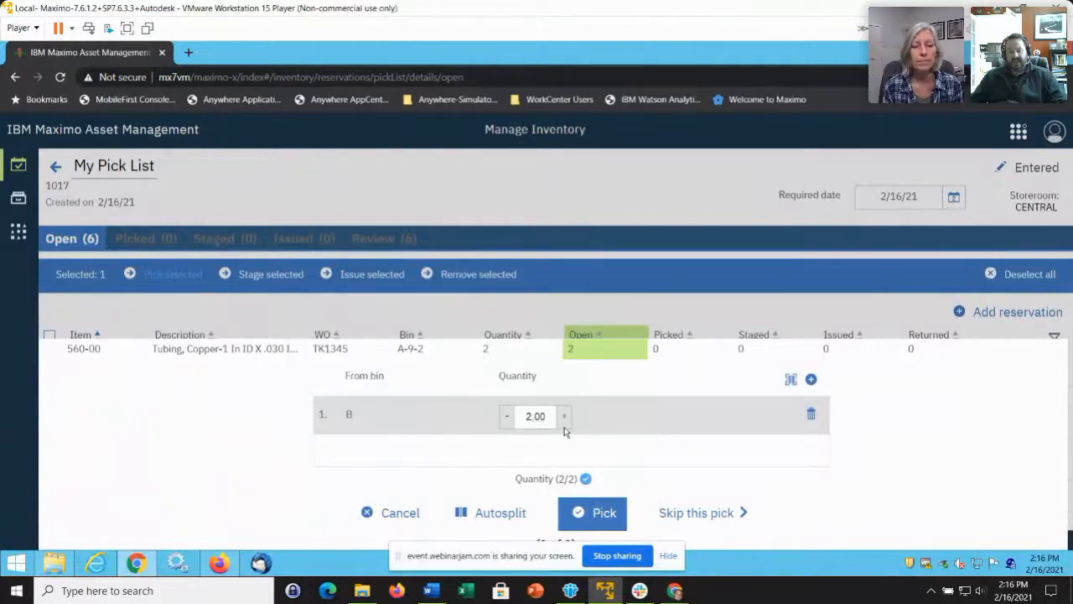
Confirm picking 2.00 of item 560-00 from bin B.
{"action": "left_click", "coordinate": [596, 515]}
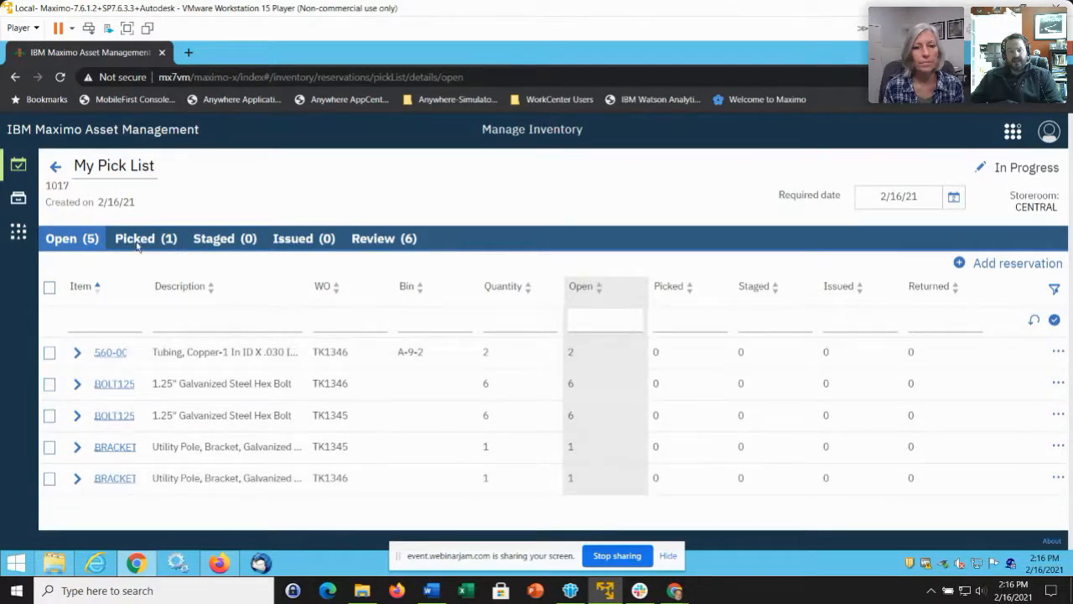
Review the picked line, then select the open BOLT125 line for TK1346.
{"action": "left_click", "coordinate": [142, 238]}
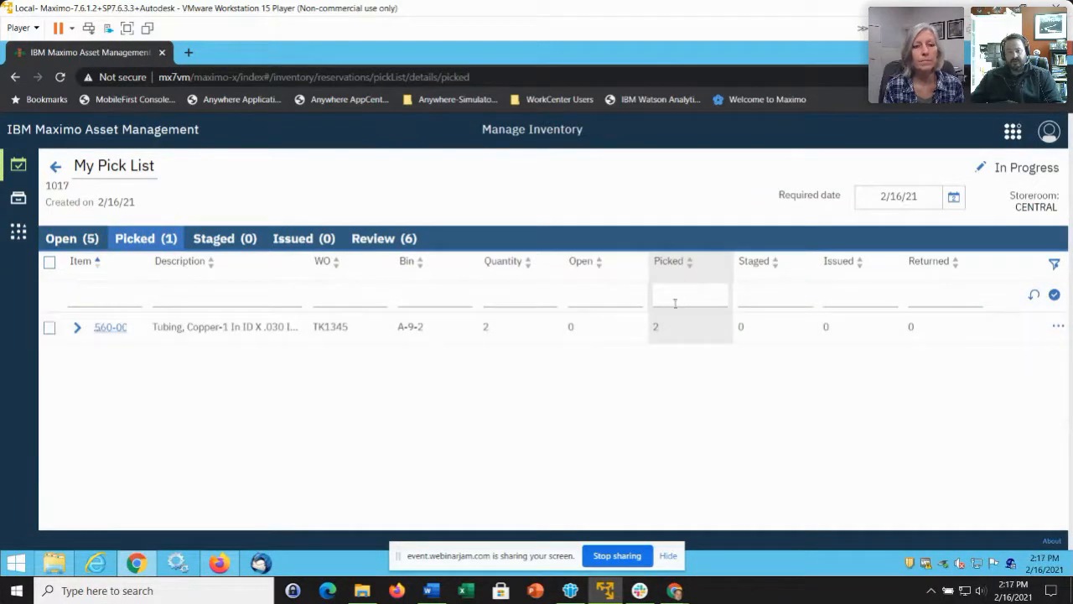
{"action": "left_click", "coordinate": [77, 238]}
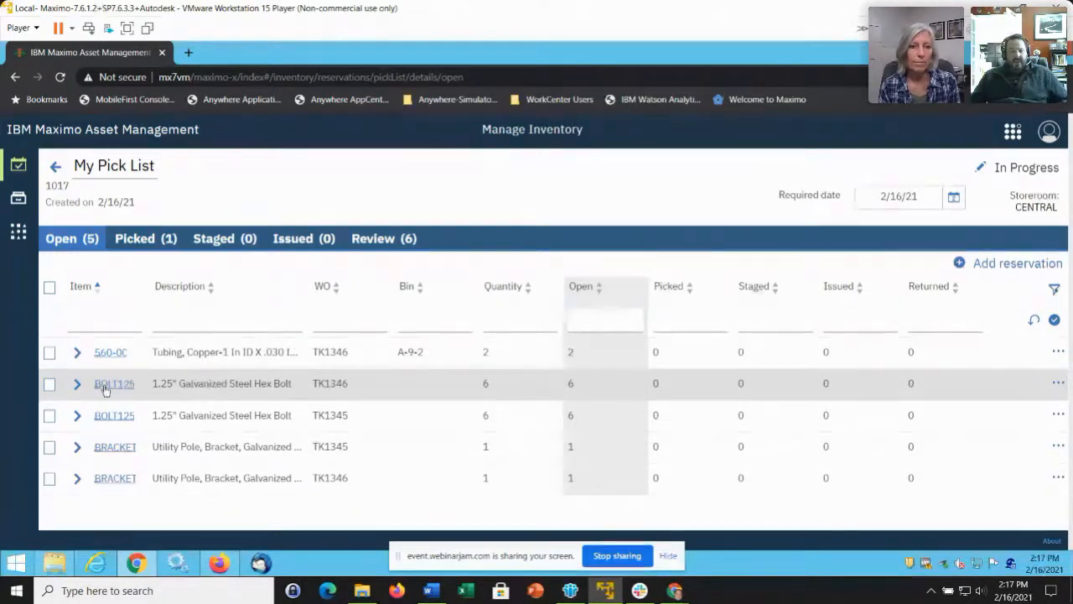
{"action": "left_click", "coordinate": [49, 387]}
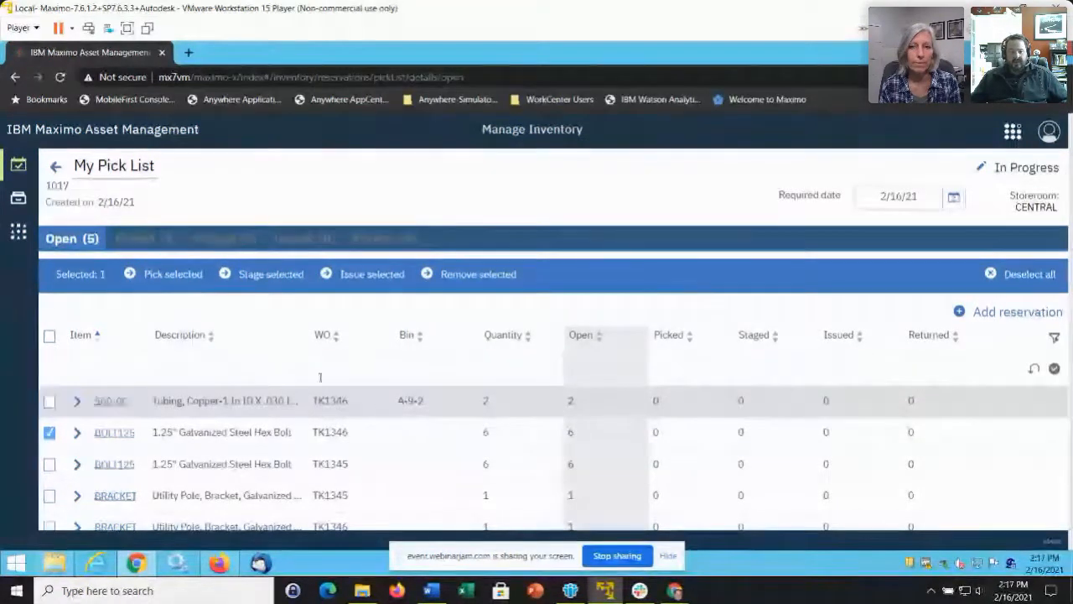
Stage the six BOLT125 bolts for work order TK1346.
{"action": "left_click", "coordinate": [276, 277]}
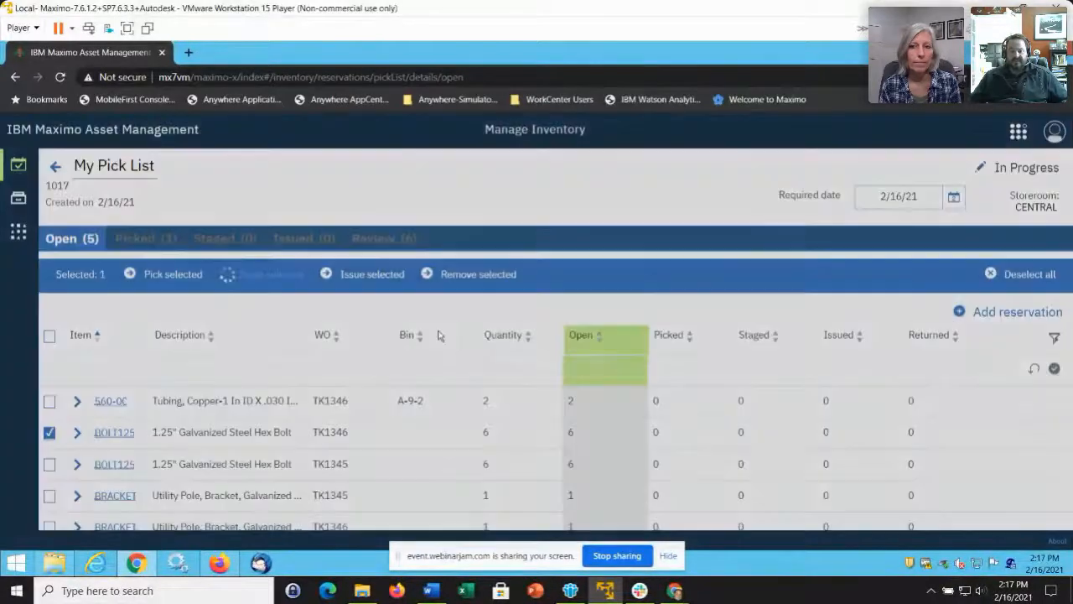
{"action": "left_click", "coordinate": [600, 514]}
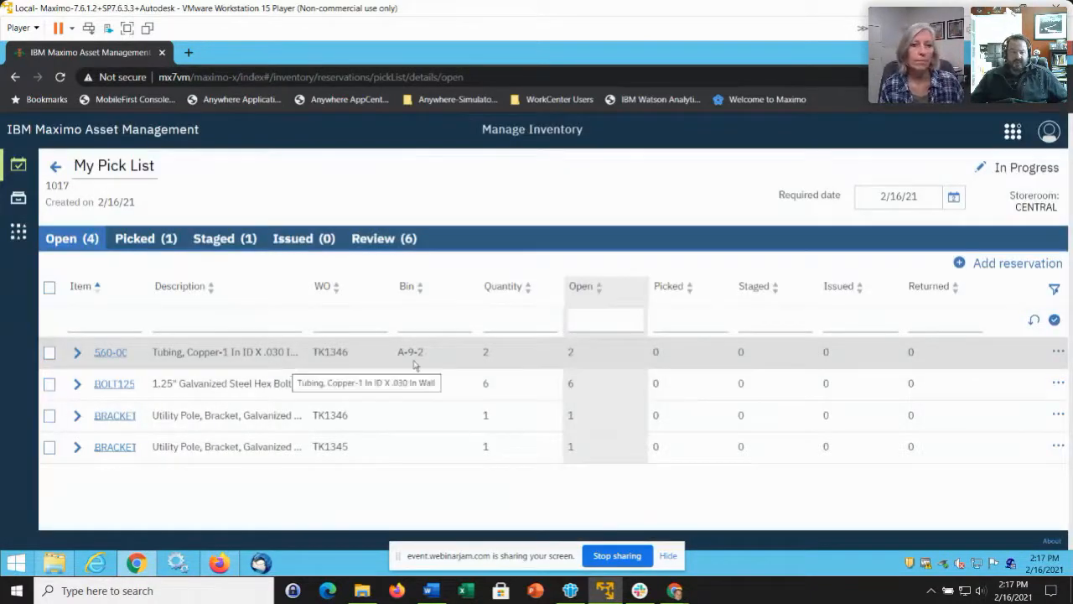
Issue 2.00 of copper tubing 560-00 for TK1346 from bin B.
{"action": "left_click", "coordinate": [50, 352]}
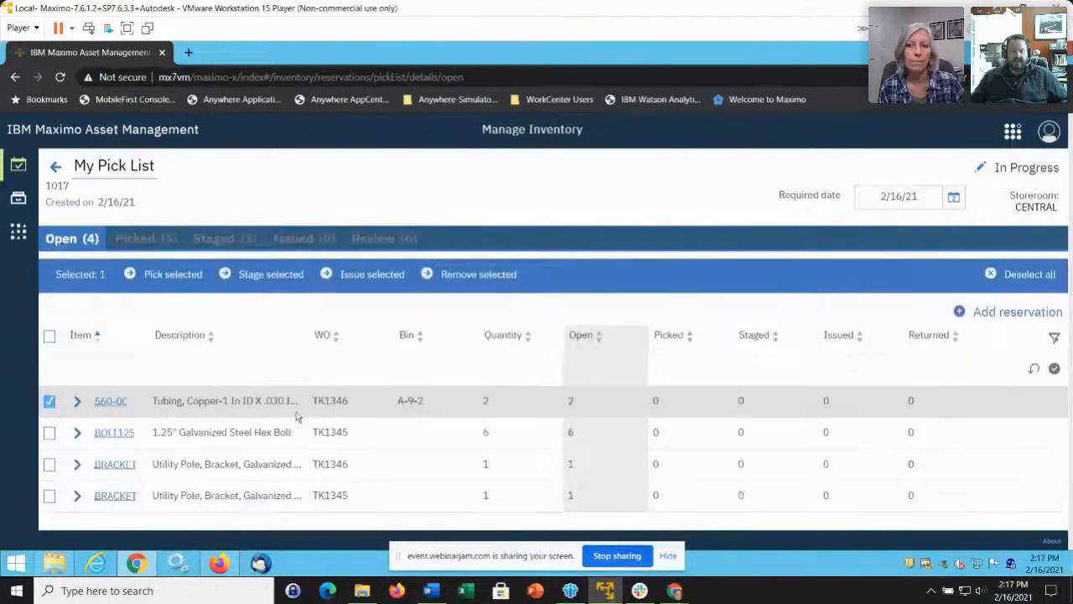
{"action": "left_click", "coordinate": [379, 277]}
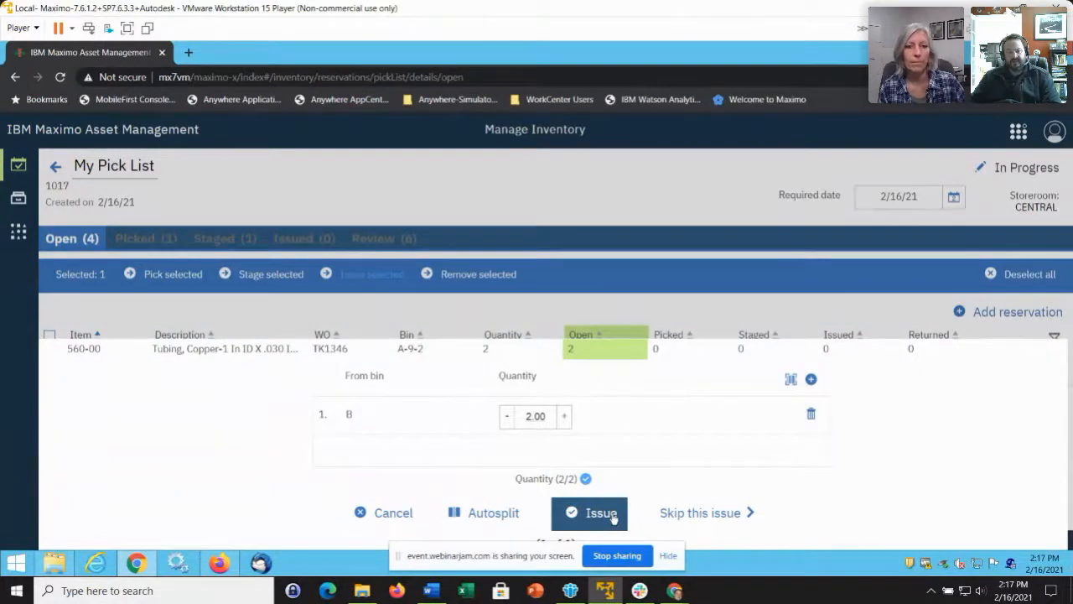
{"action": "left_click", "coordinate": [613, 518]}
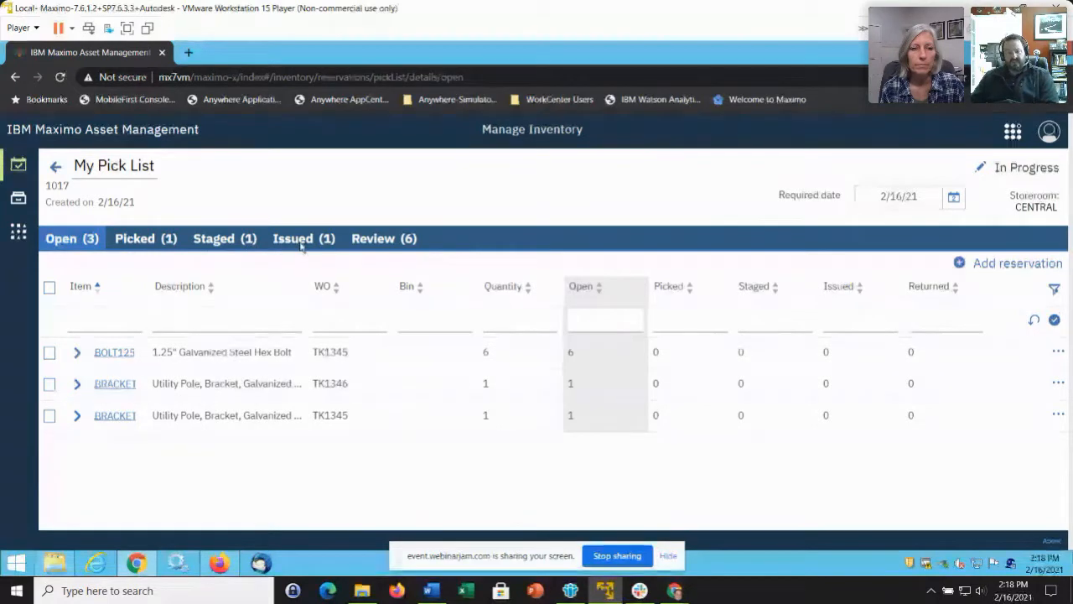
Review pick list 1017's lines and issued lines, then go back to the Pick lists overview.
{"action": "left_click", "coordinate": [390, 240]}
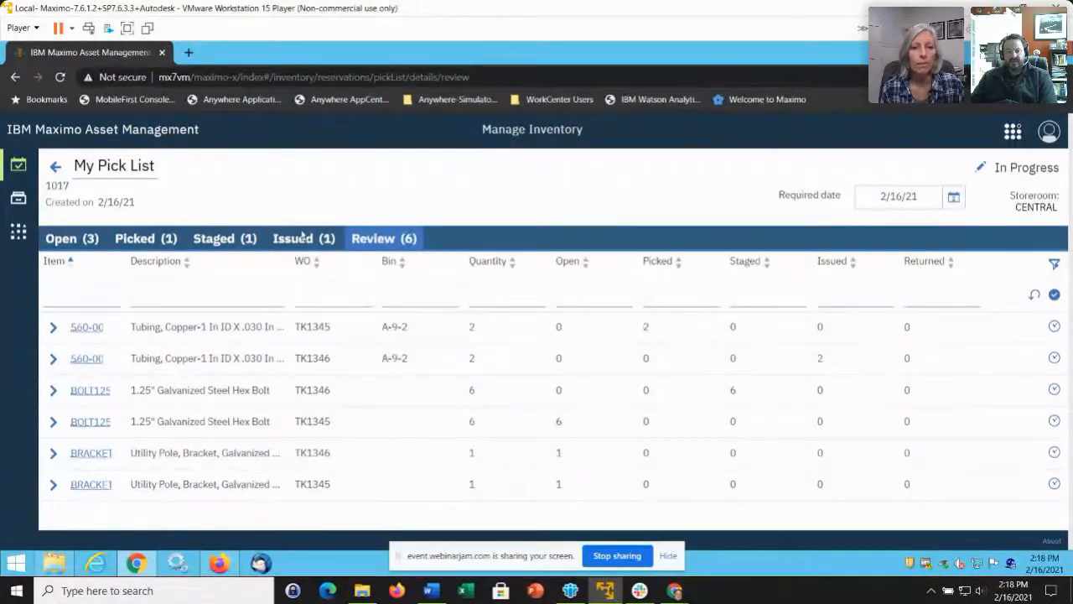
{"action": "left_click", "coordinate": [304, 240]}
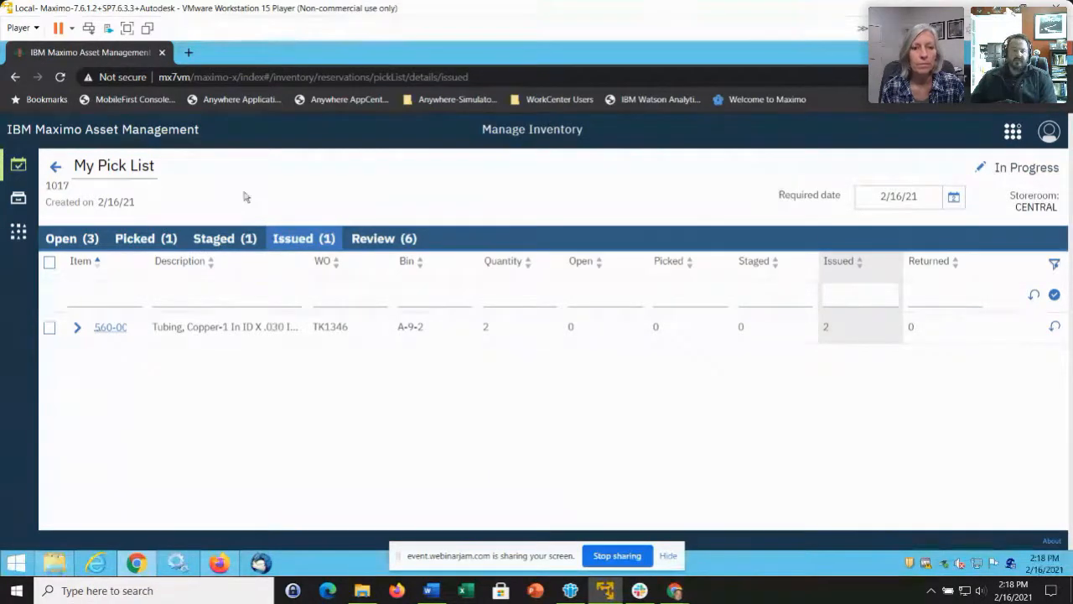
{"action": "left_click", "coordinate": [56, 168]}
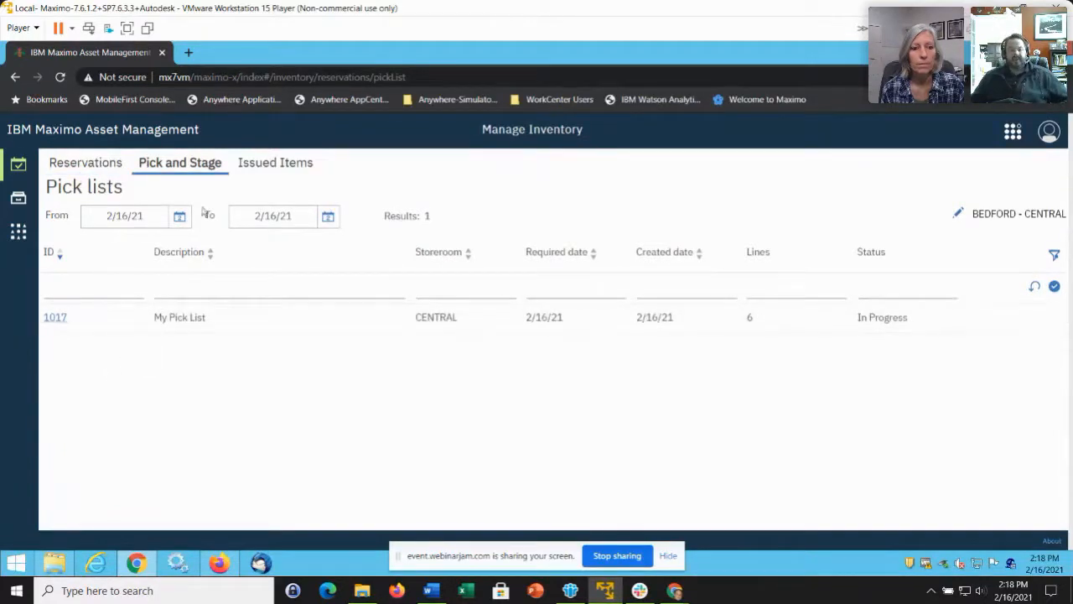
{"action": "left_click", "coordinate": [116, 288]}
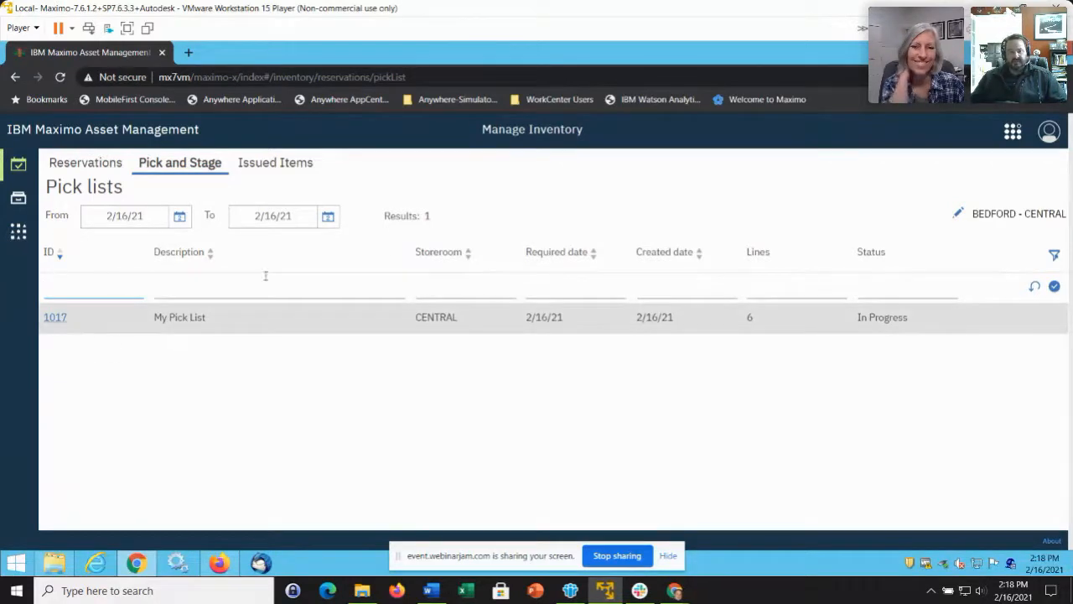
{"action": "left_click", "coordinate": [360, 287]}
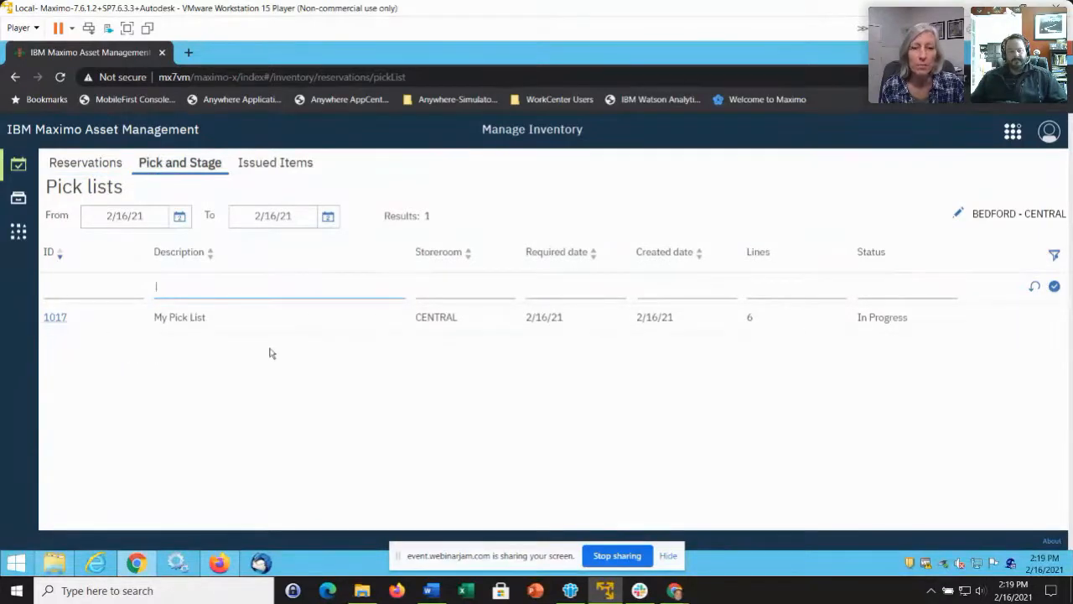
{"action": "left_click", "coordinate": [57, 320]}
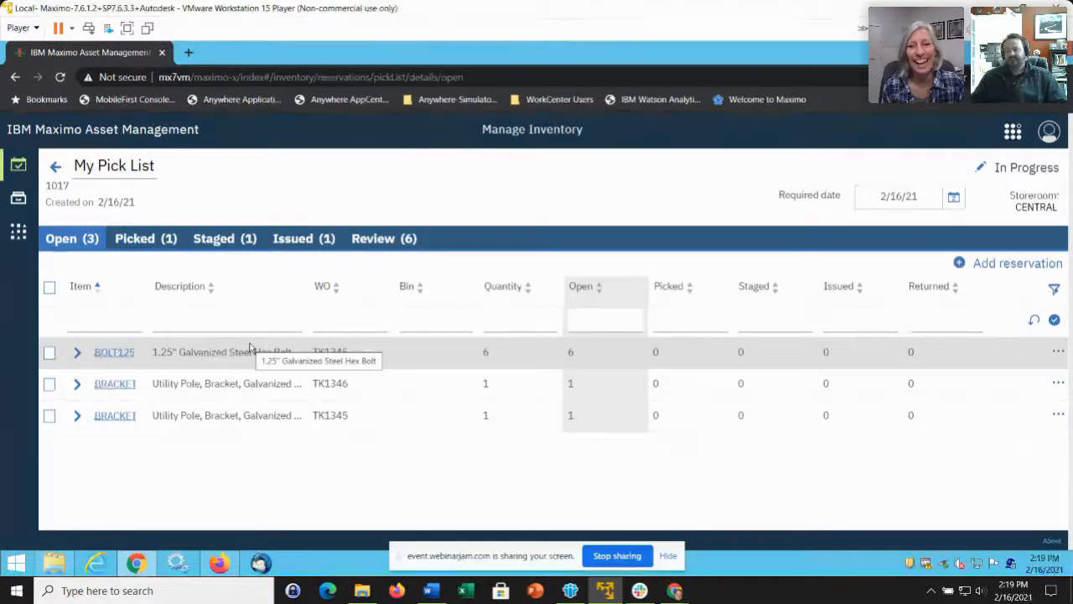
{"action": "left_click", "coordinate": [54, 170]}
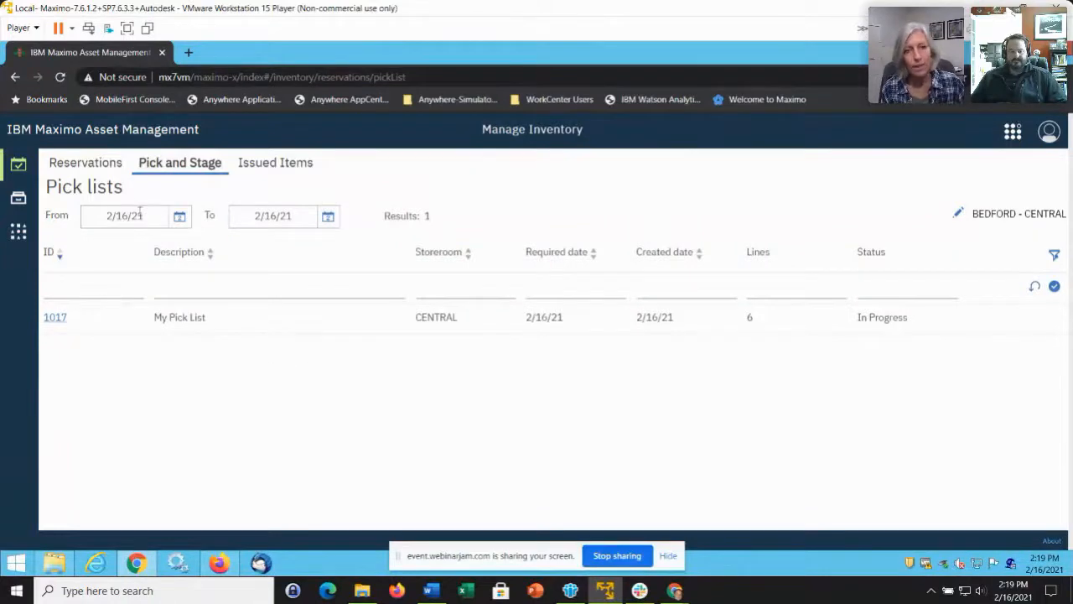
Check pending reservations, then open the Central Storeroom's balances listing 142 items from Storerooms.
{"action": "left_click", "coordinate": [87, 164]}
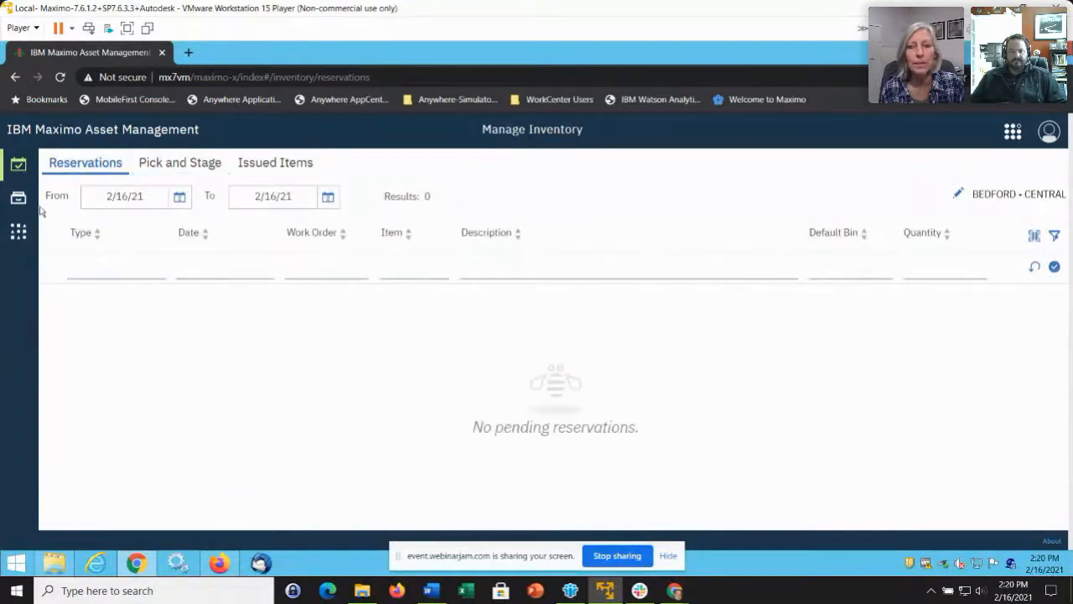
{"action": "mouse_move", "coordinate": [35, 209]}
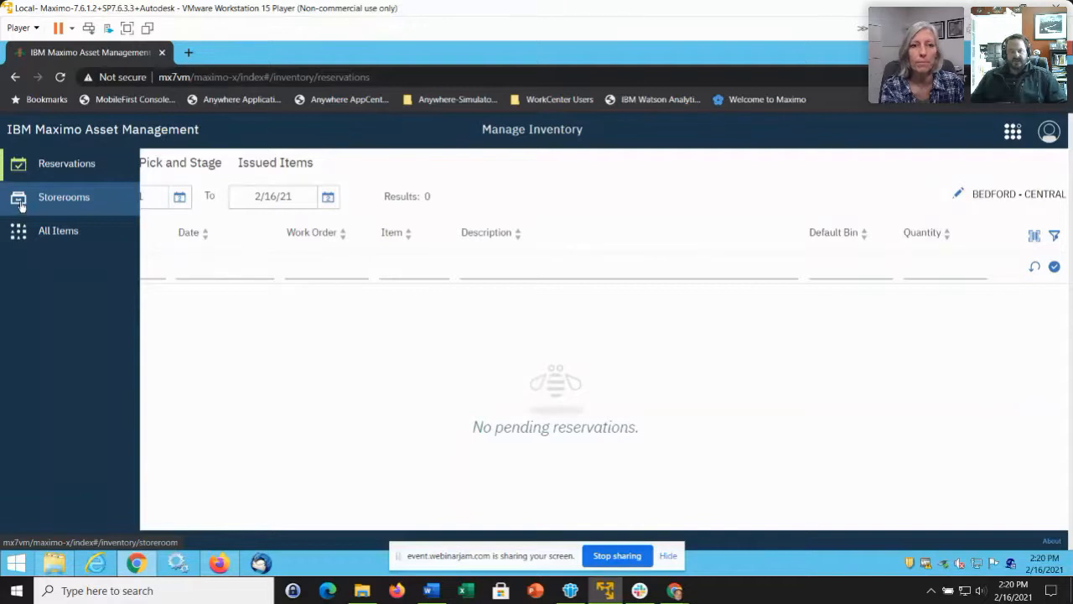
{"action": "left_click", "coordinate": [74, 200]}
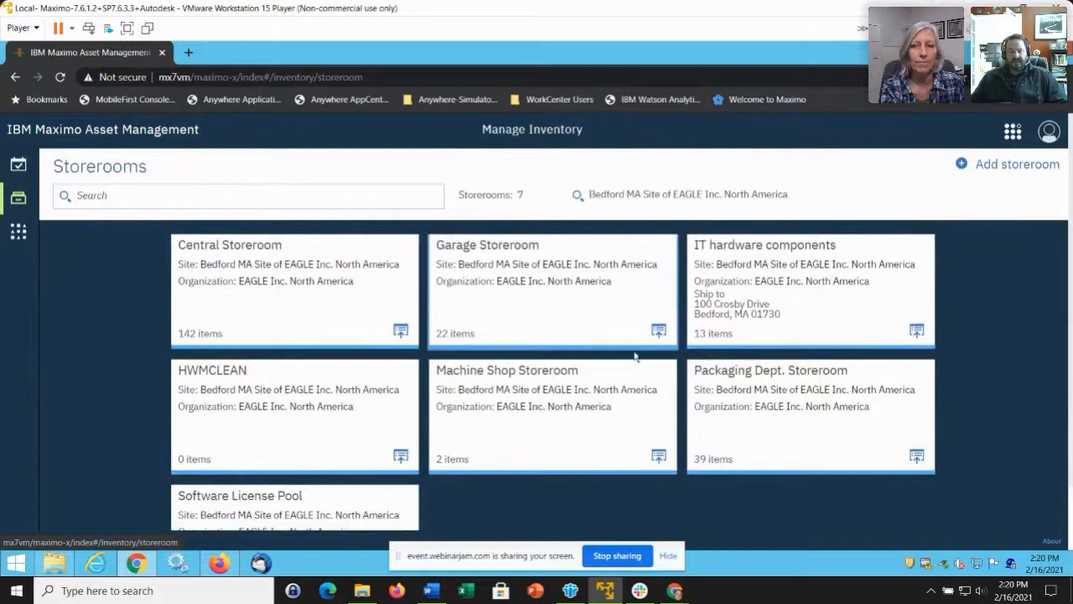
{"action": "left_click", "coordinate": [261, 279]}
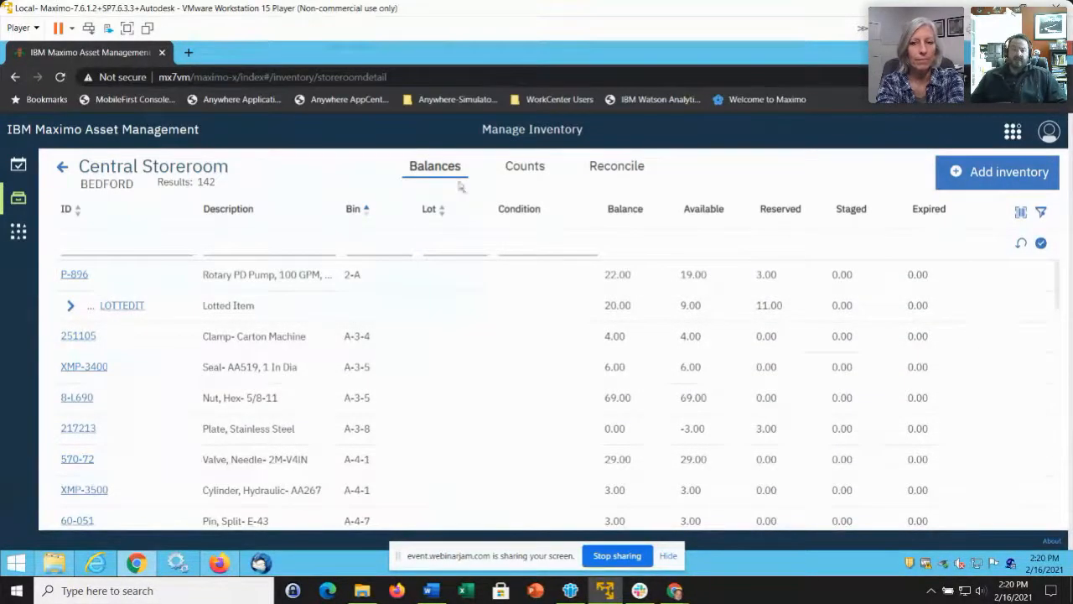
Show the Central Storeroom's Counts list with count due dates, new counts and last counts.
{"action": "left_click", "coordinate": [533, 174]}
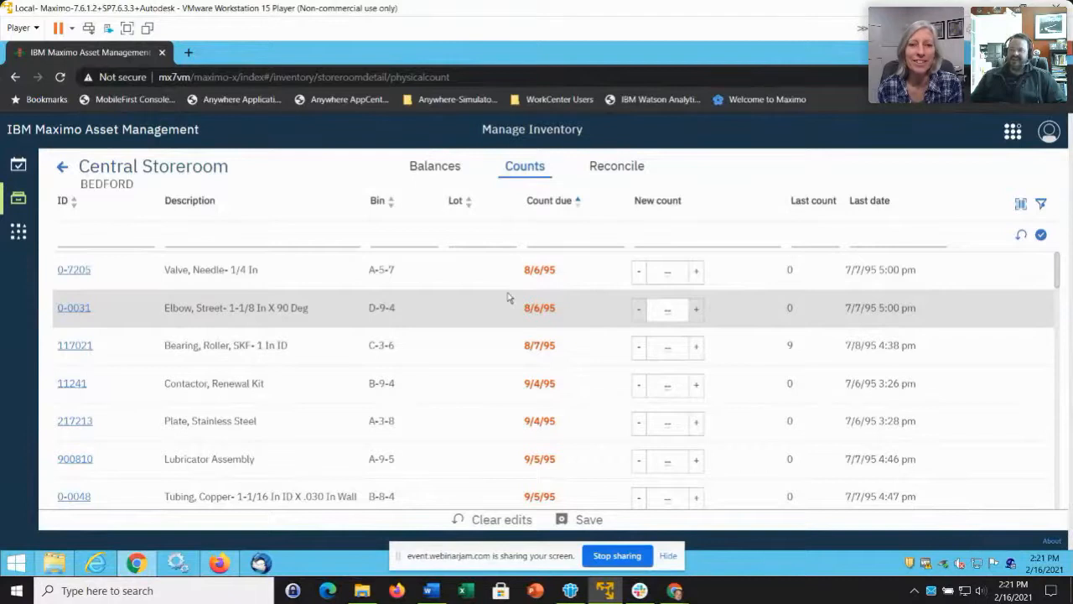
{"action": "left_click", "coordinate": [560, 240]}
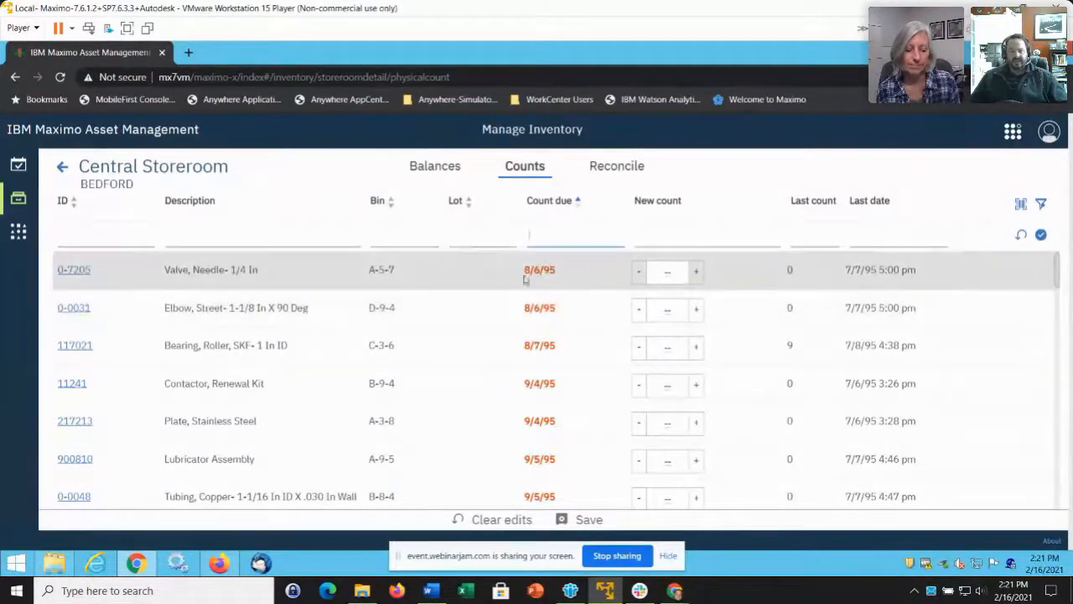
Sort the counts by Count due ascending, clearing the Bin sort, so 8/6/95 items lead.
{"action": "left_click", "coordinate": [574, 228]}
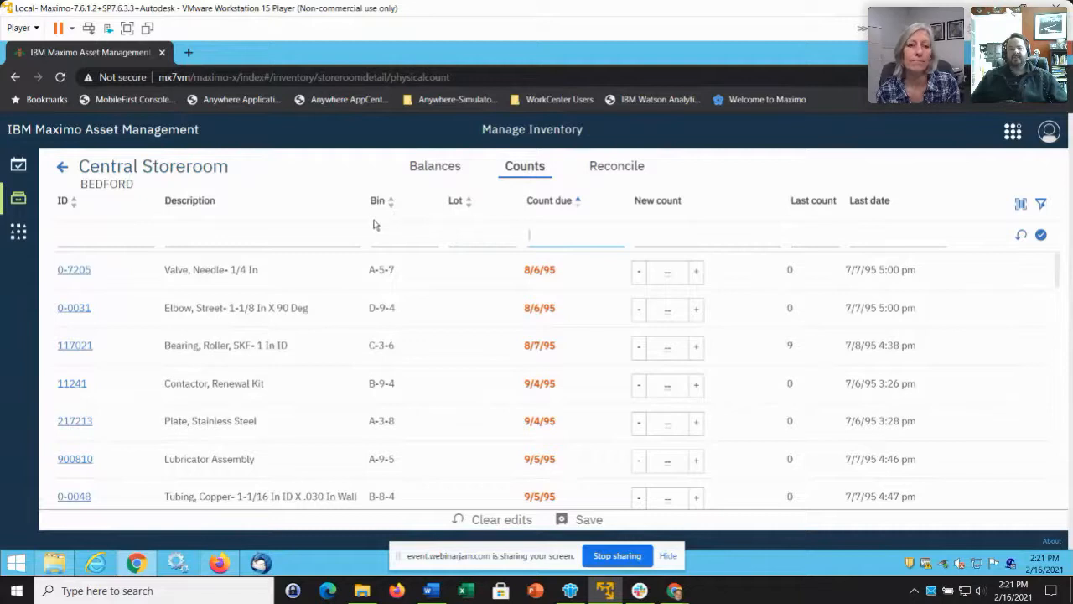
{"action": "left_click", "coordinate": [579, 201]}
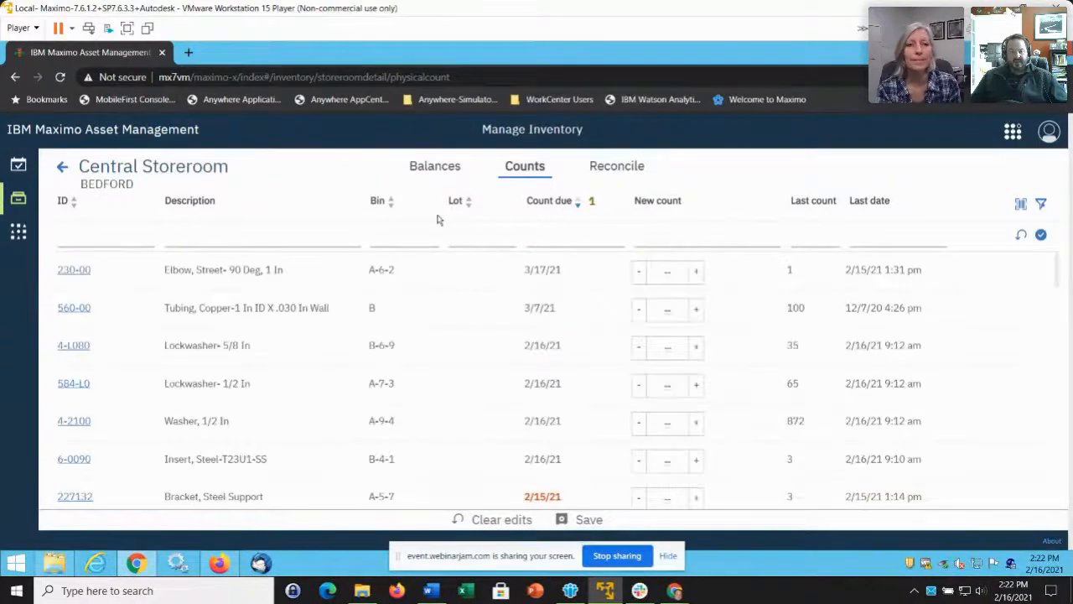
{"action": "left_click", "coordinate": [390, 203]}
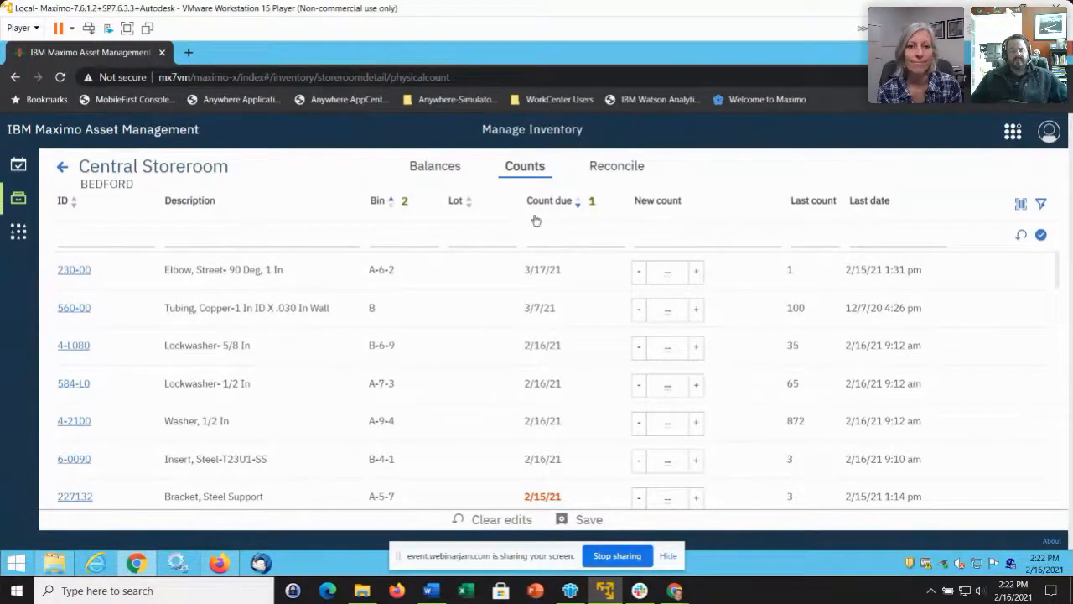
{"action": "left_click", "coordinate": [391, 202]}
{"action": "left_click", "coordinate": [577, 202]}
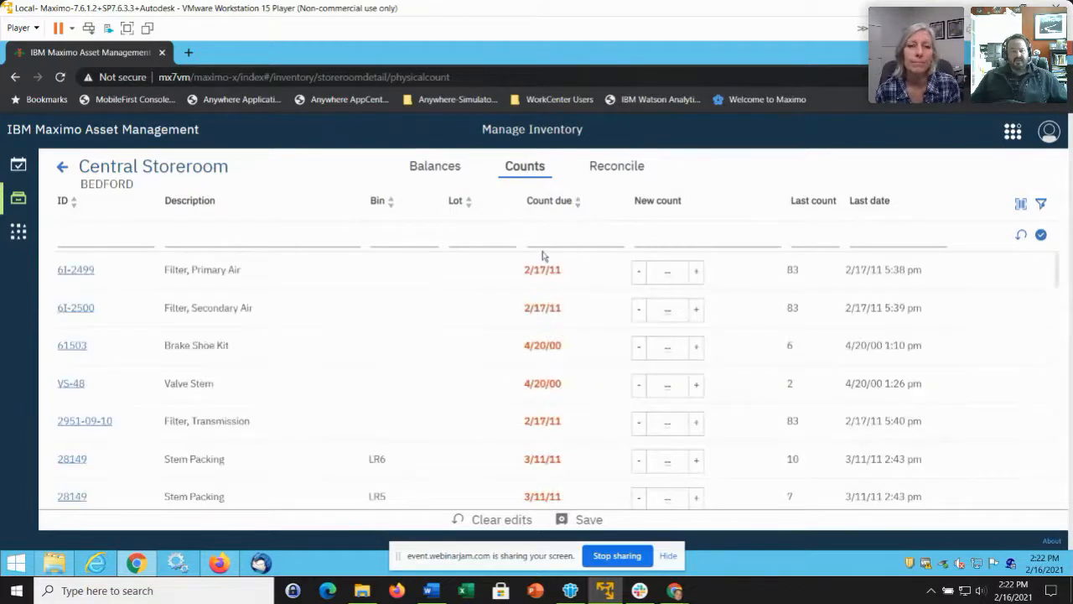
{"action": "left_click", "coordinate": [576, 204]}
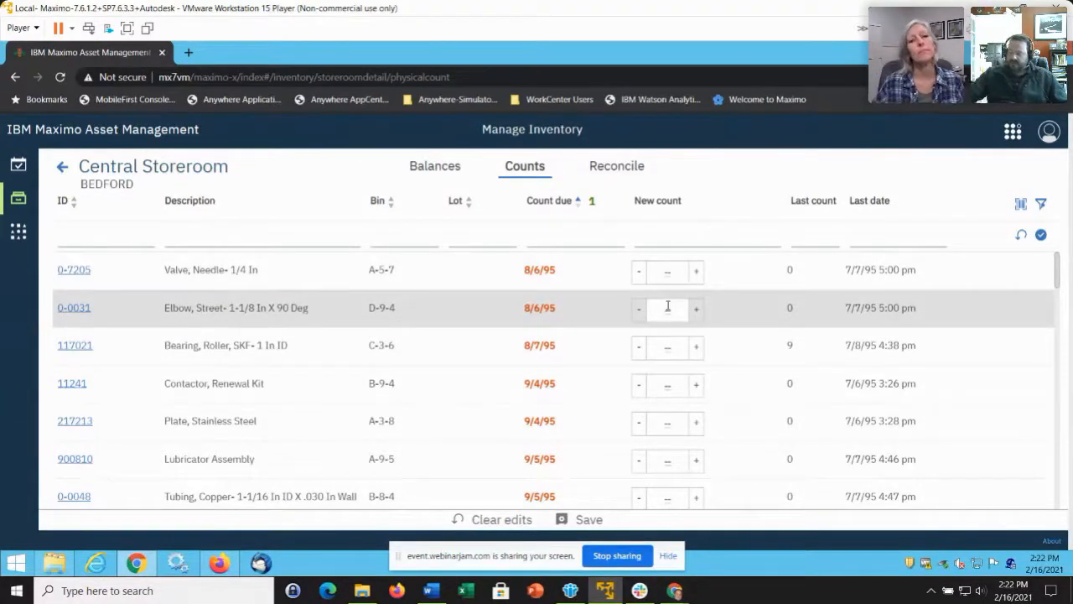
Enter new counts 5 for 0-7205, 47 for 0-0031 and 9 for 117021, then save.
{"action": "left_click", "coordinate": [668, 271]}
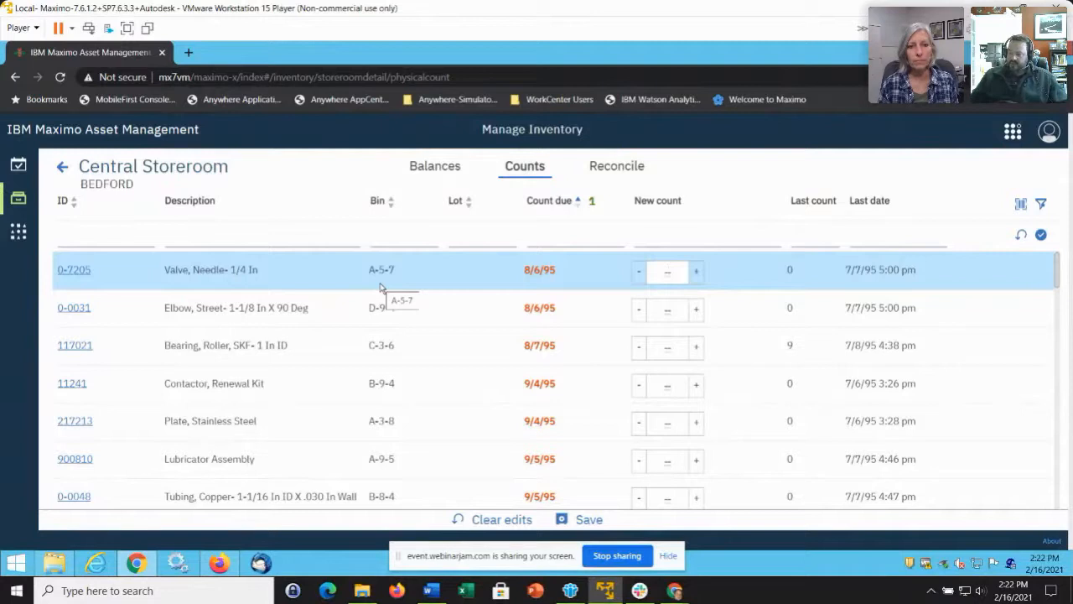
{"action": "type", "text": "5"}
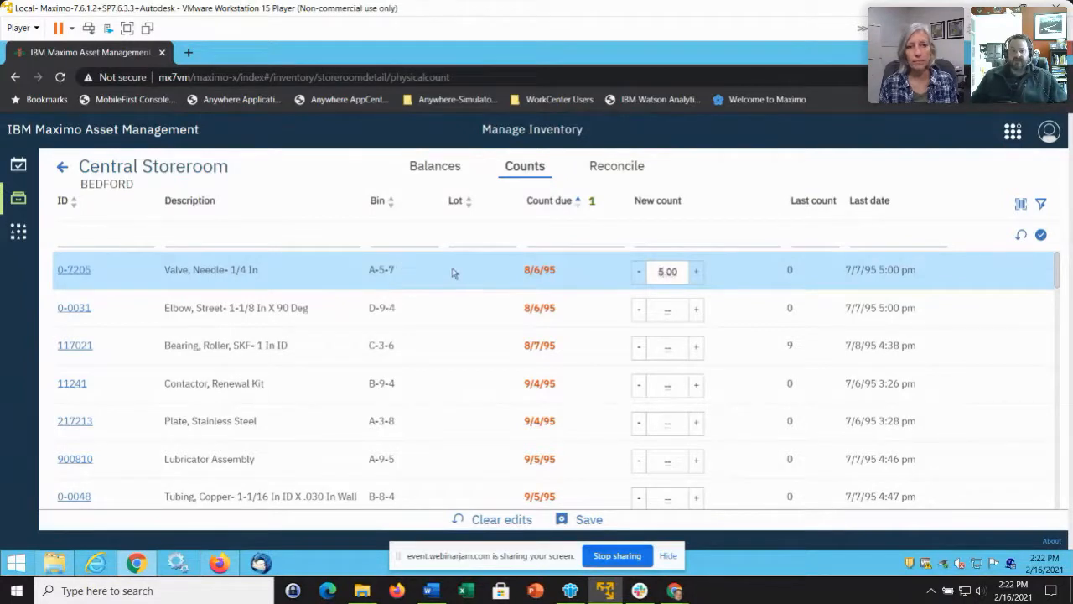
{"action": "left_click", "coordinate": [667, 310]}
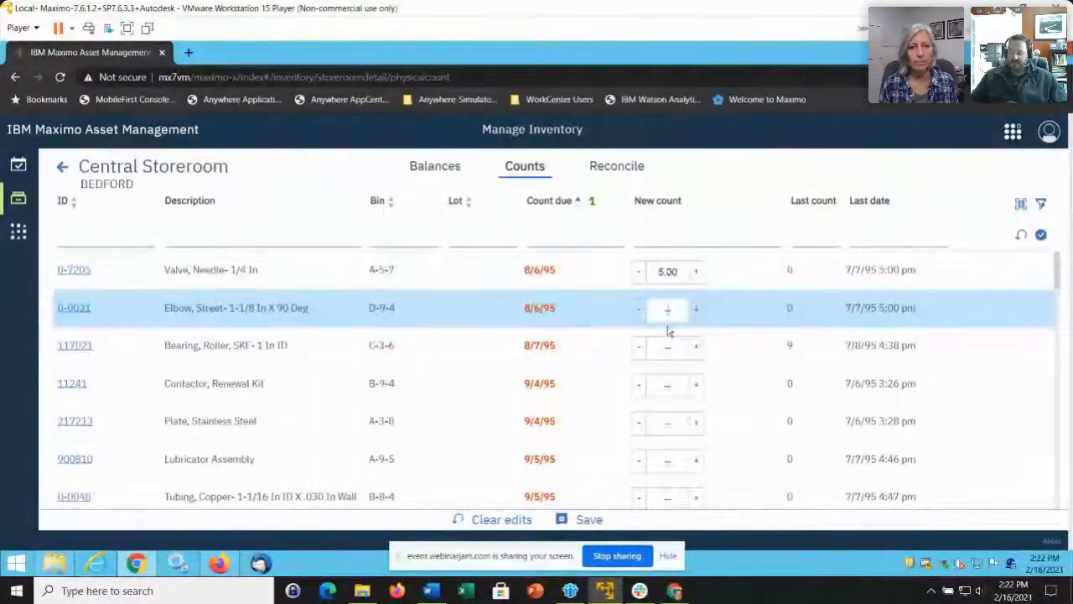
{"action": "type", "text": "47"}
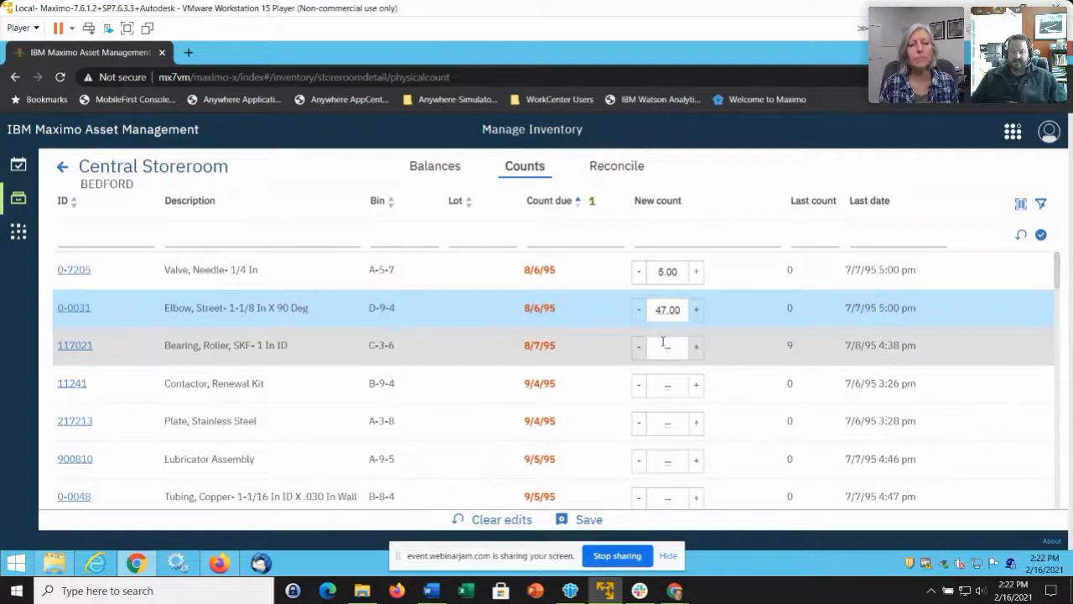
{"action": "left_click", "coordinate": [666, 347]}
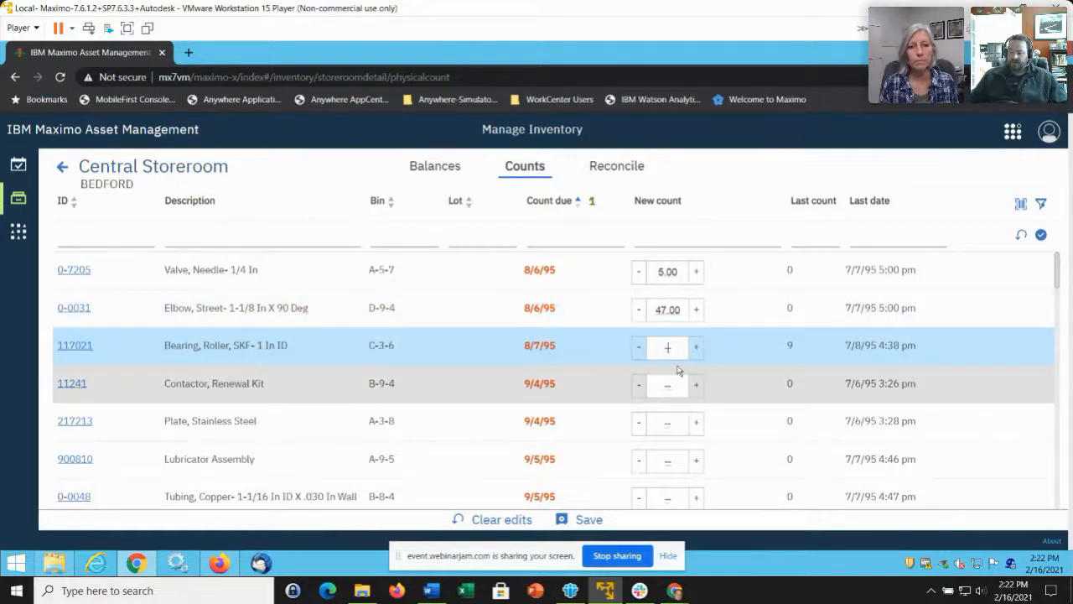
{"action": "type", "text": "9"}
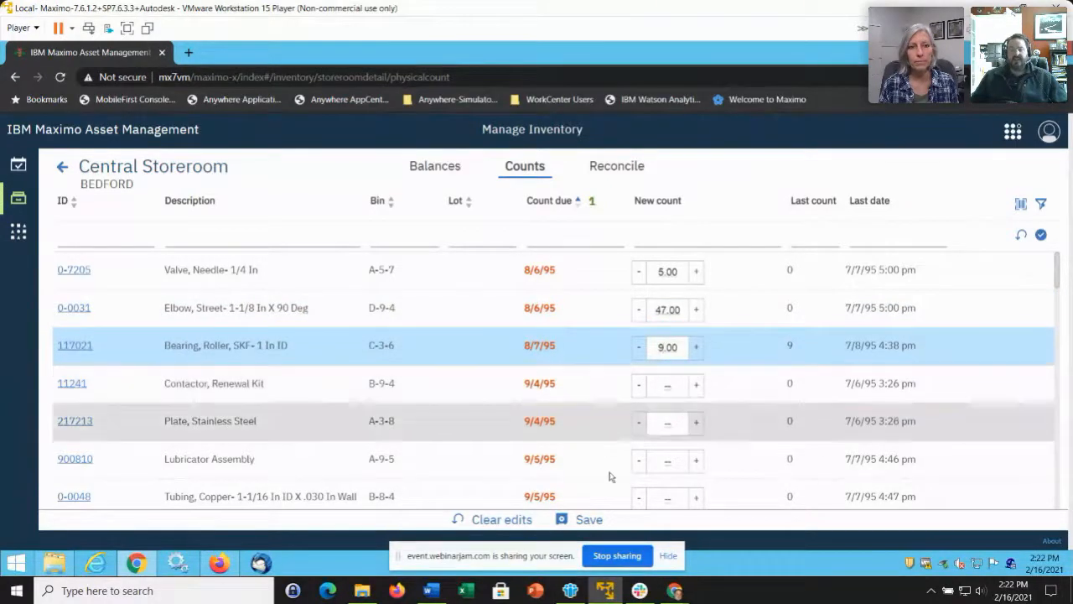
{"action": "left_click", "coordinate": [590, 520]}
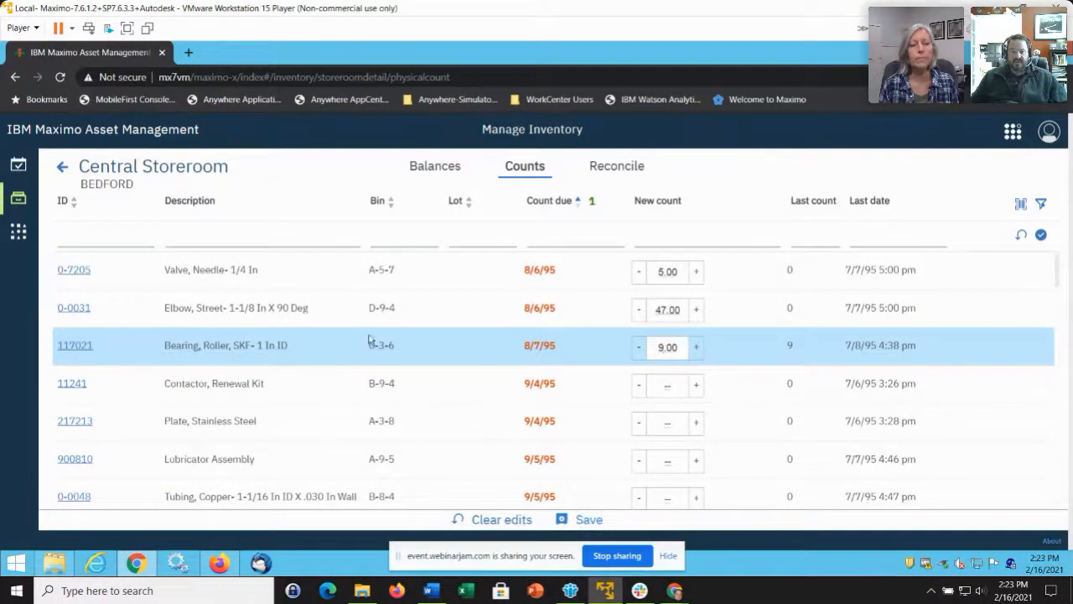
{"action": "left_click", "coordinate": [588, 519]}
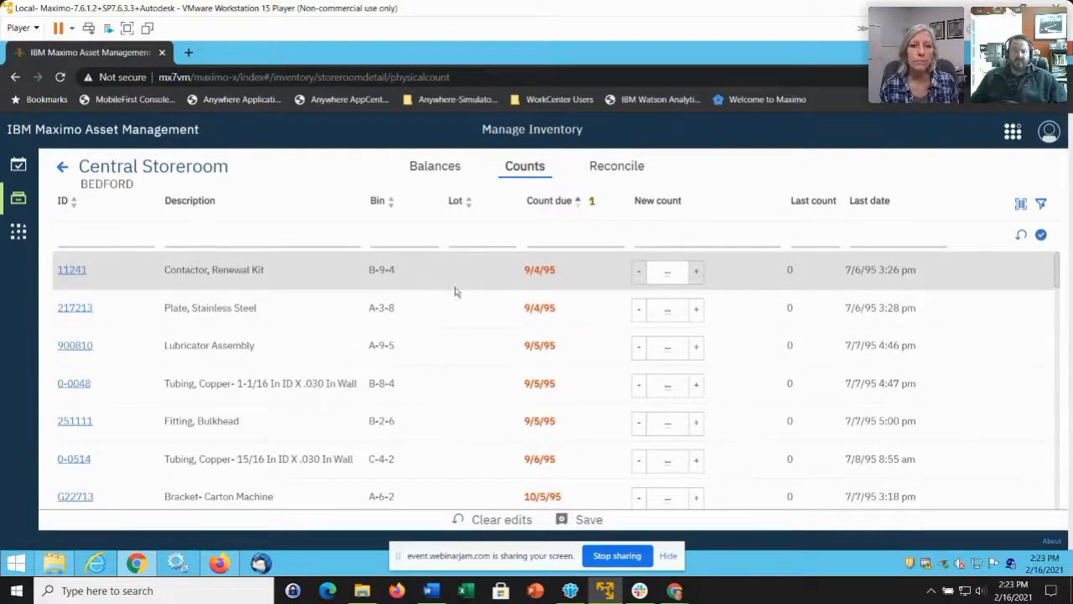
Select item 0-7205 in the Reconcile preview and refresh it to show balance 4, calculated 5.
{"action": "left_click", "coordinate": [619, 168]}
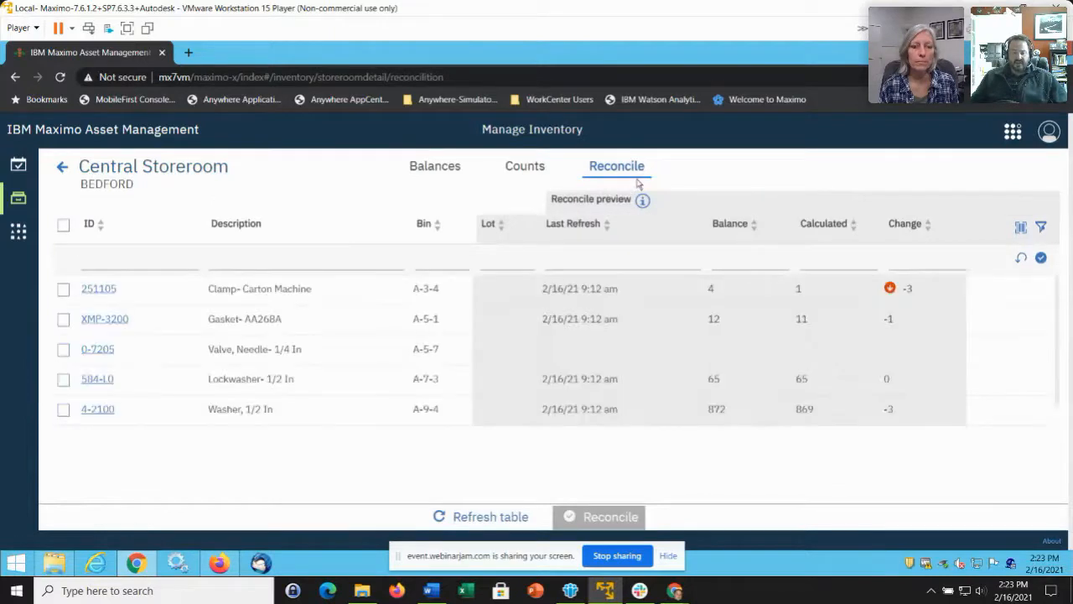
{"action": "left_click", "coordinate": [164, 260]}
{"action": "left_click", "coordinate": [148, 355]}
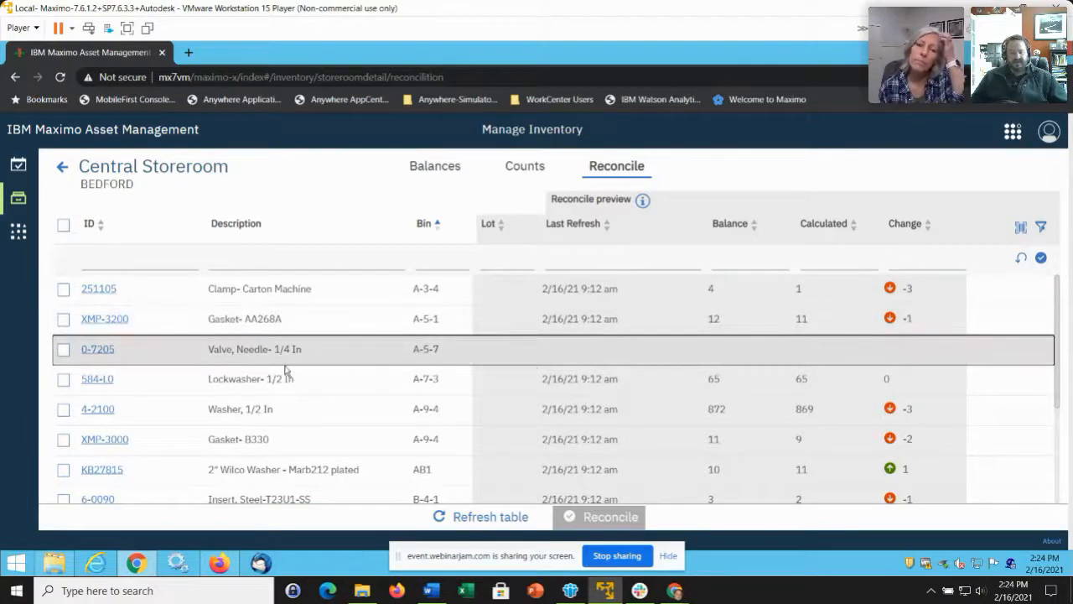
{"action": "left_click", "coordinate": [508, 517]}
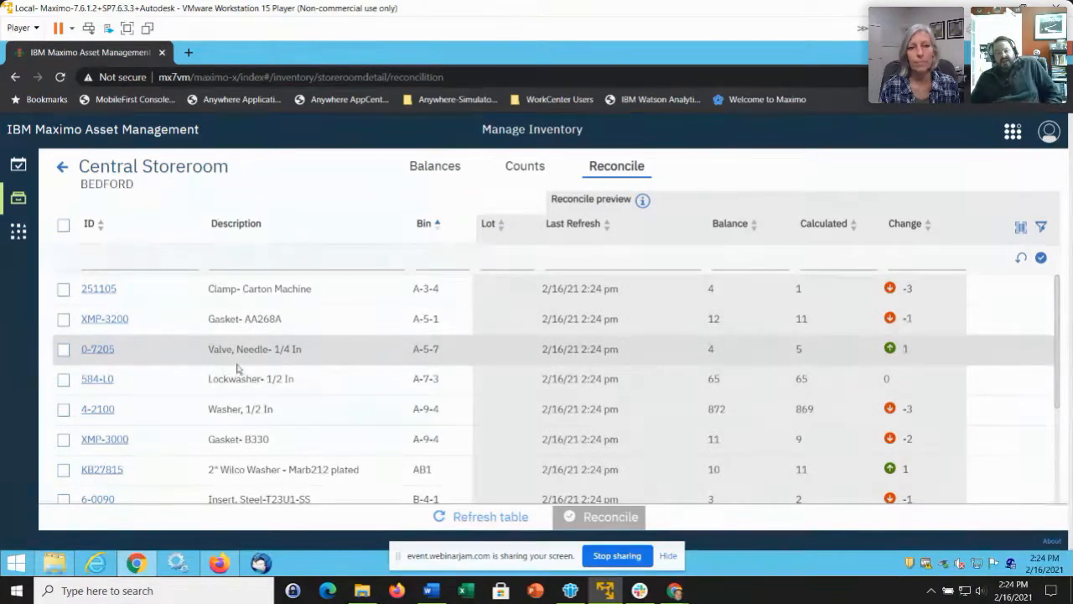
Reconcile item 0-7205's balance and confirm, removing it from the reconcile preview.
{"action": "left_click", "coordinate": [64, 349]}
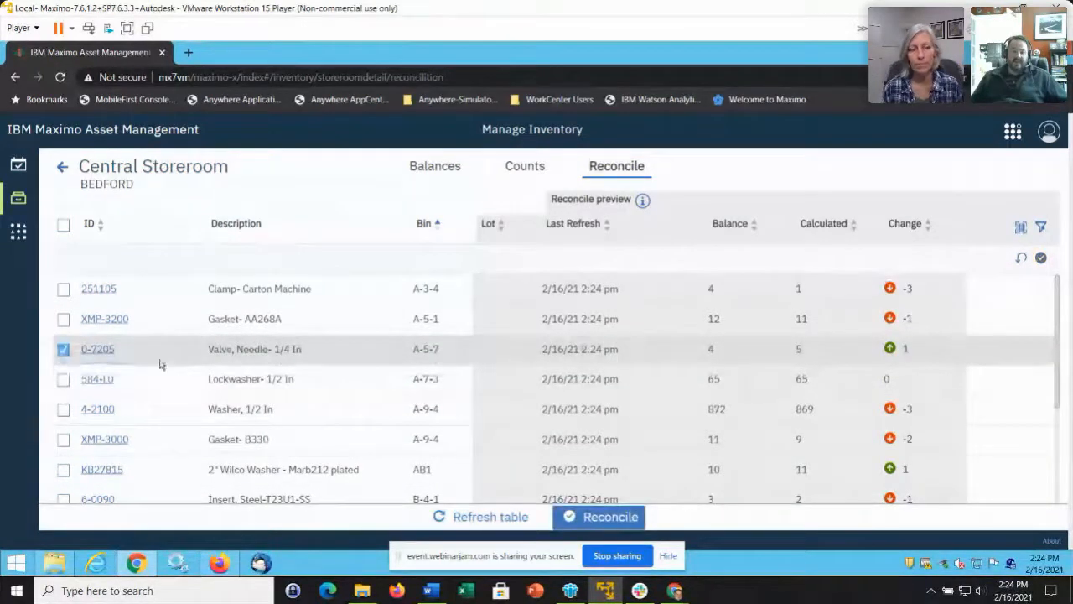
{"action": "left_click", "coordinate": [637, 517]}
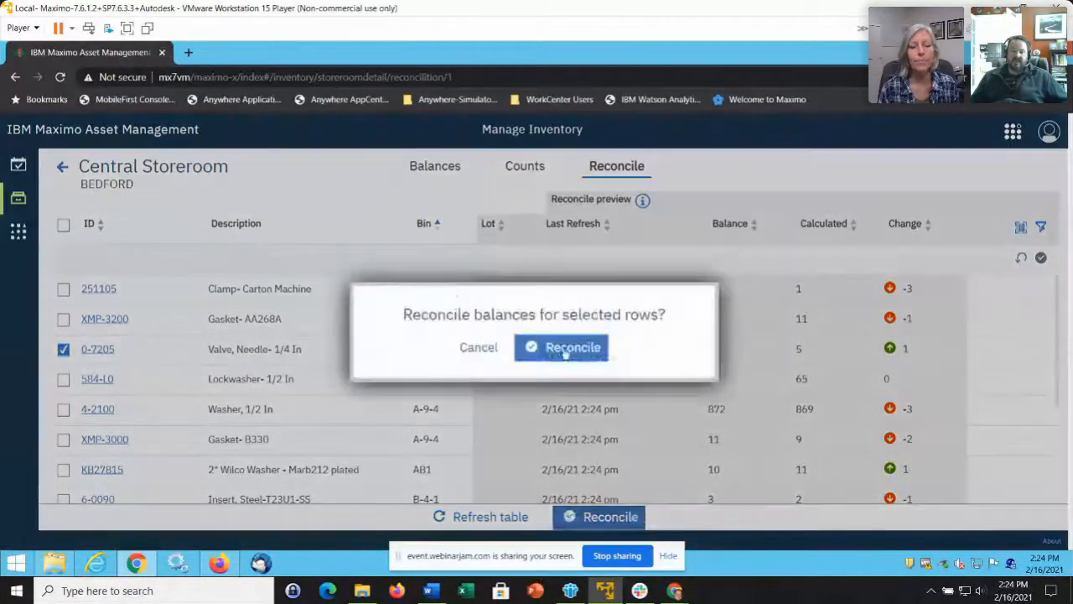
{"action": "left_click", "coordinate": [581, 358]}
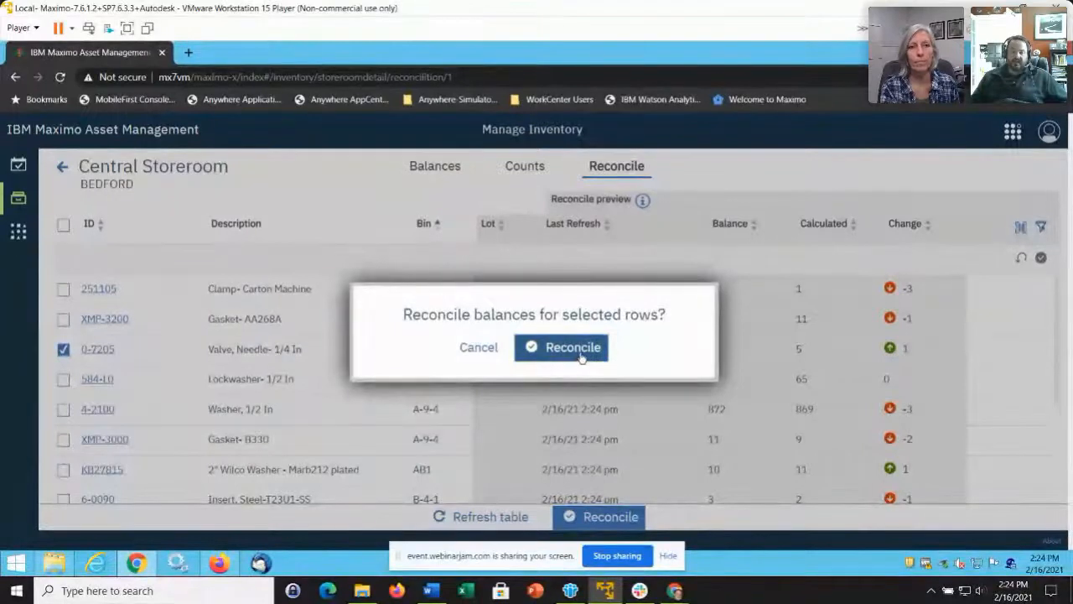
{"action": "left_click", "coordinate": [583, 358]}
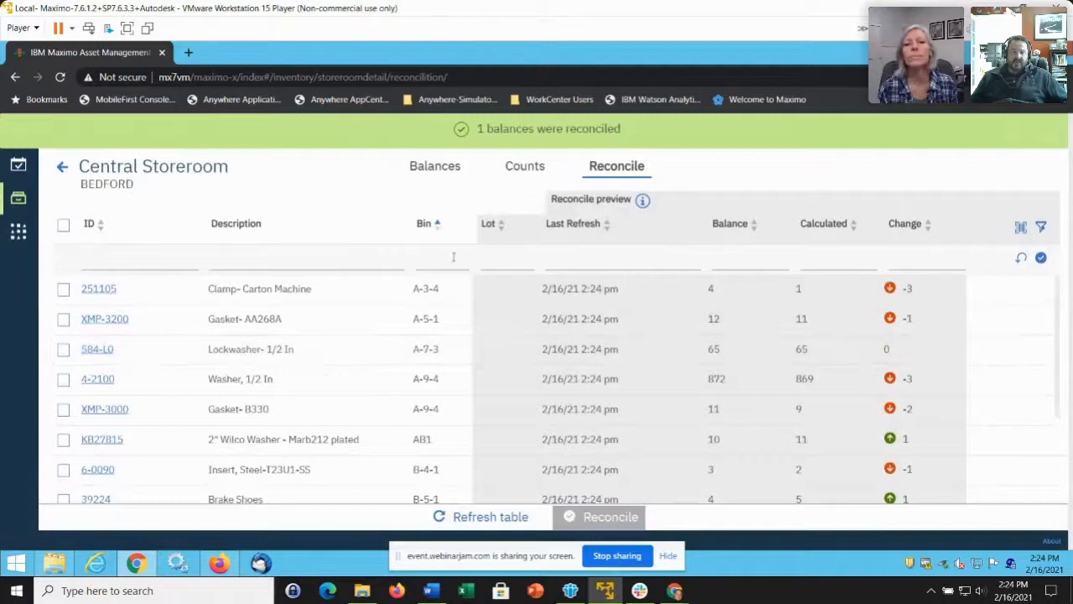
{"action": "left_click", "coordinate": [344, 265]}
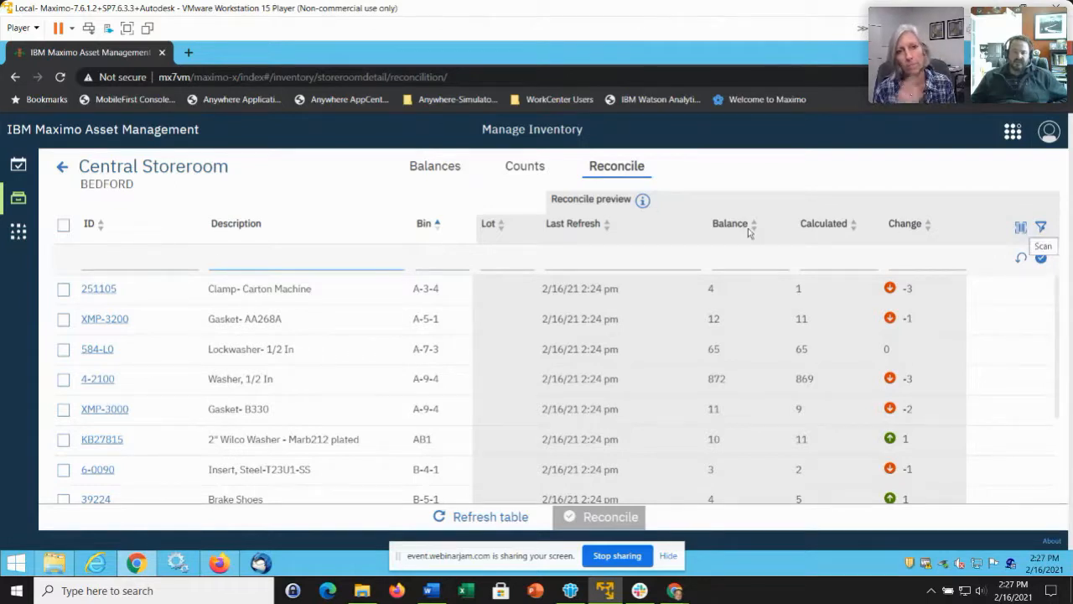
{"action": "left_click", "coordinate": [349, 178]}
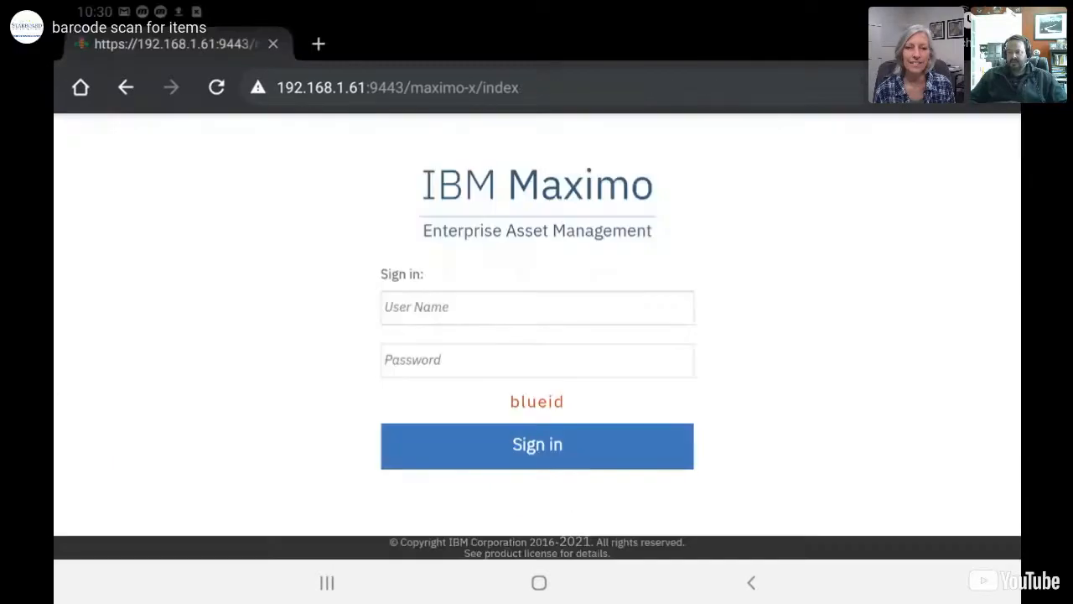
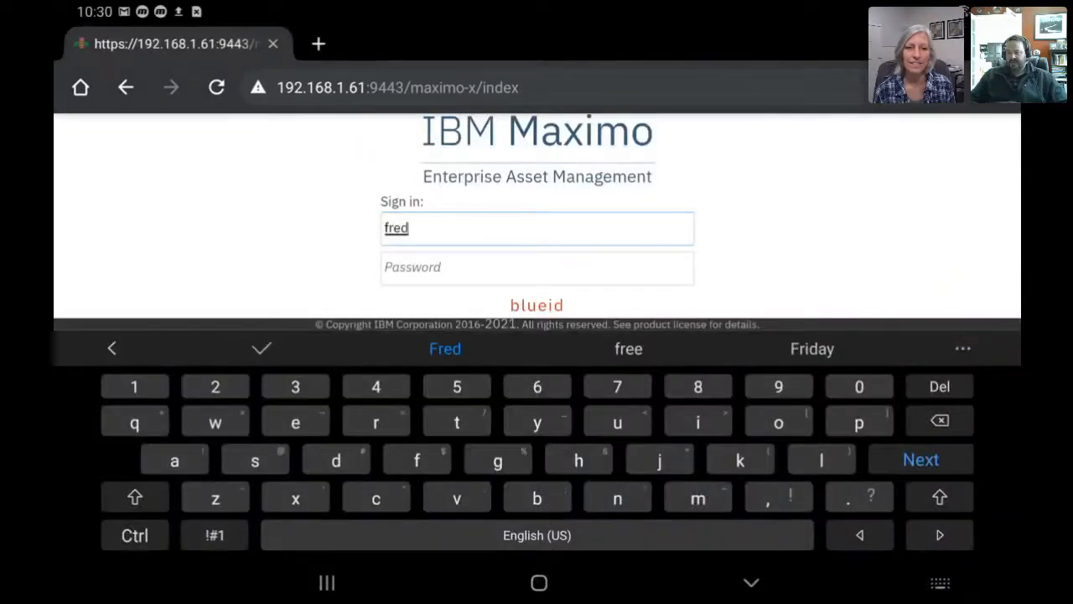
Sign in on the tablet with the user name and password to reach BEDFORD - CENTRAL Reservations.
{"action": "key", "text": "Tab"}
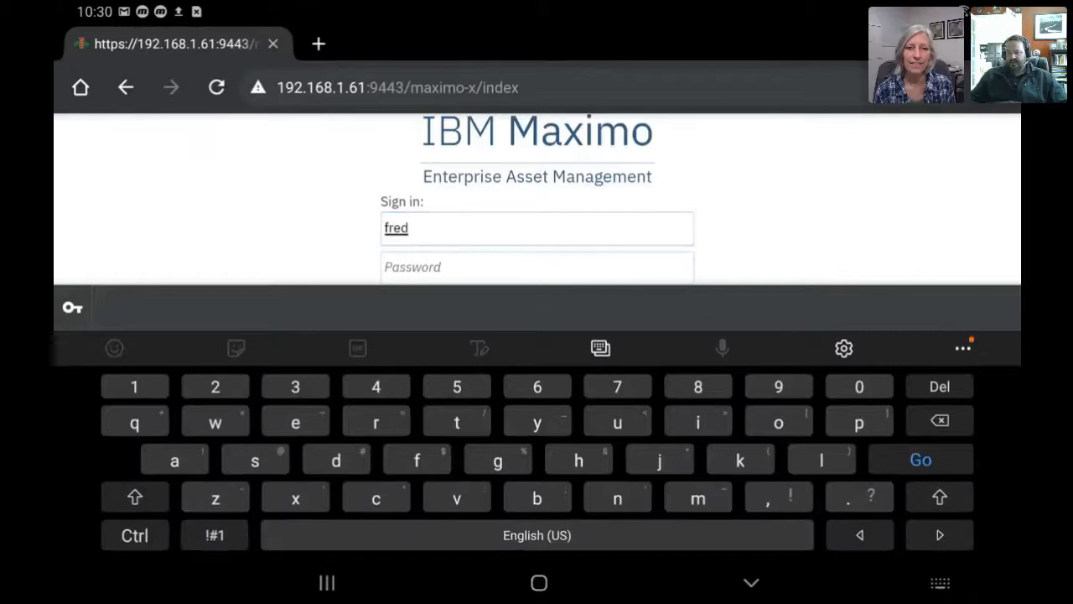
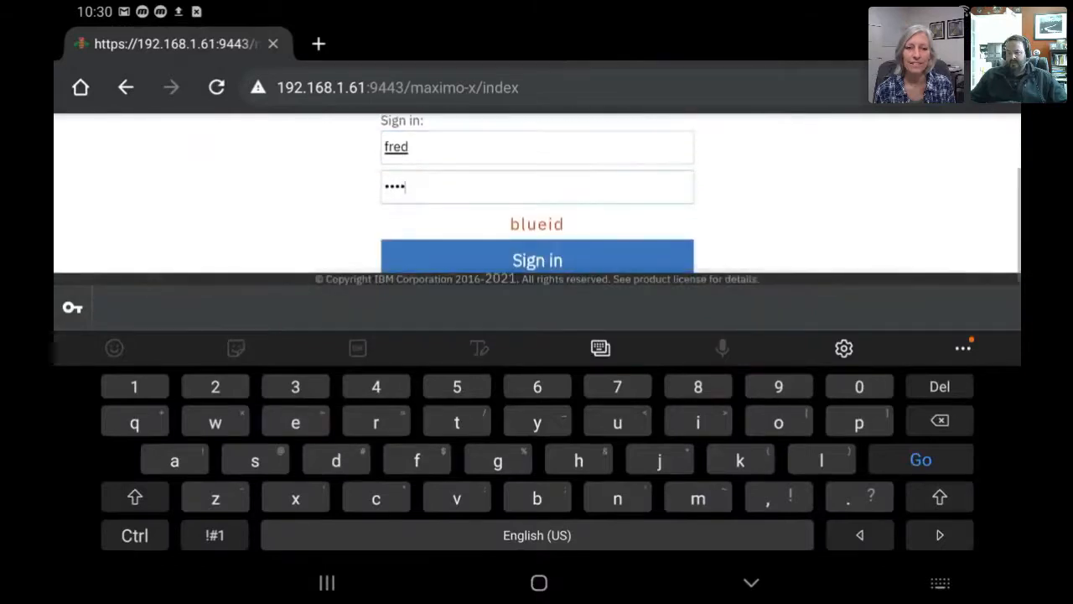
{"action": "key", "text": "Escape"}
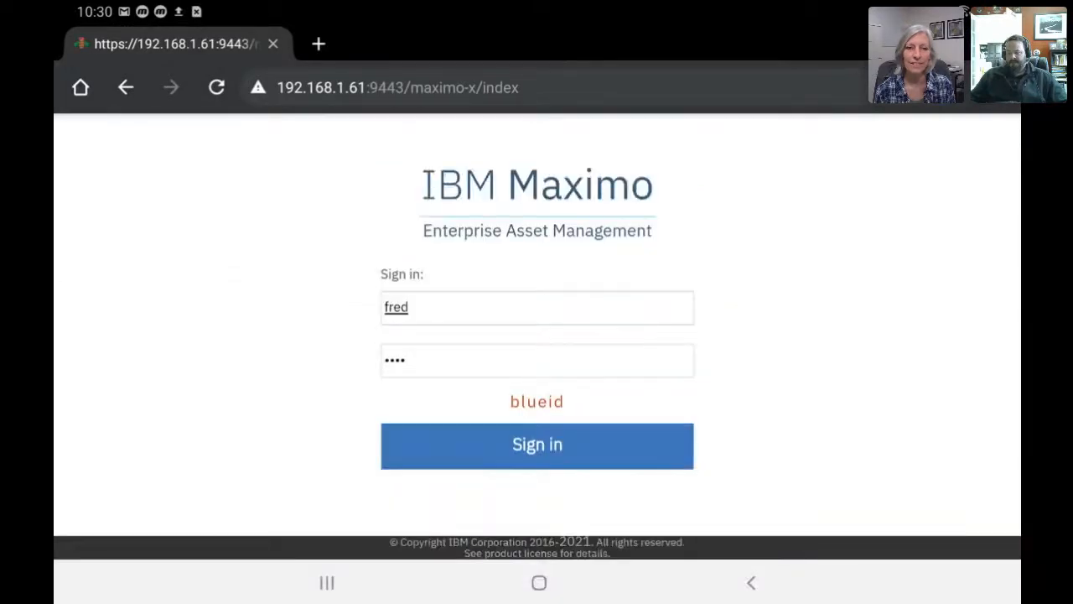
{"action": "left_click", "coordinate": [537, 444]}
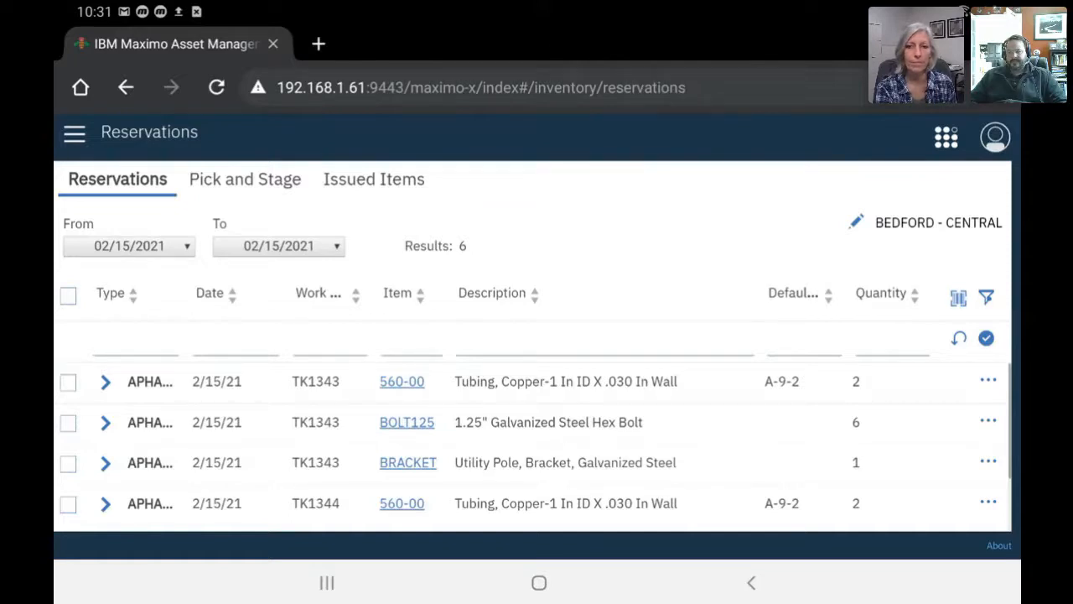
Go to the All Items list and scan a barcode to look up item 560-00.
{"action": "left_click", "coordinate": [74, 133]}
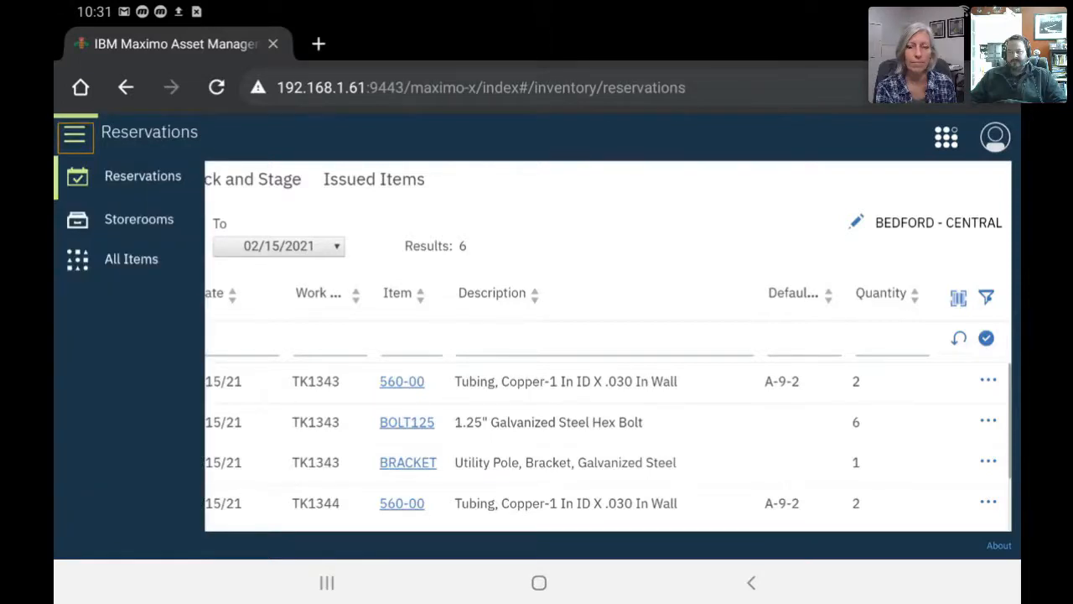
{"action": "left_click", "coordinate": [131, 259]}
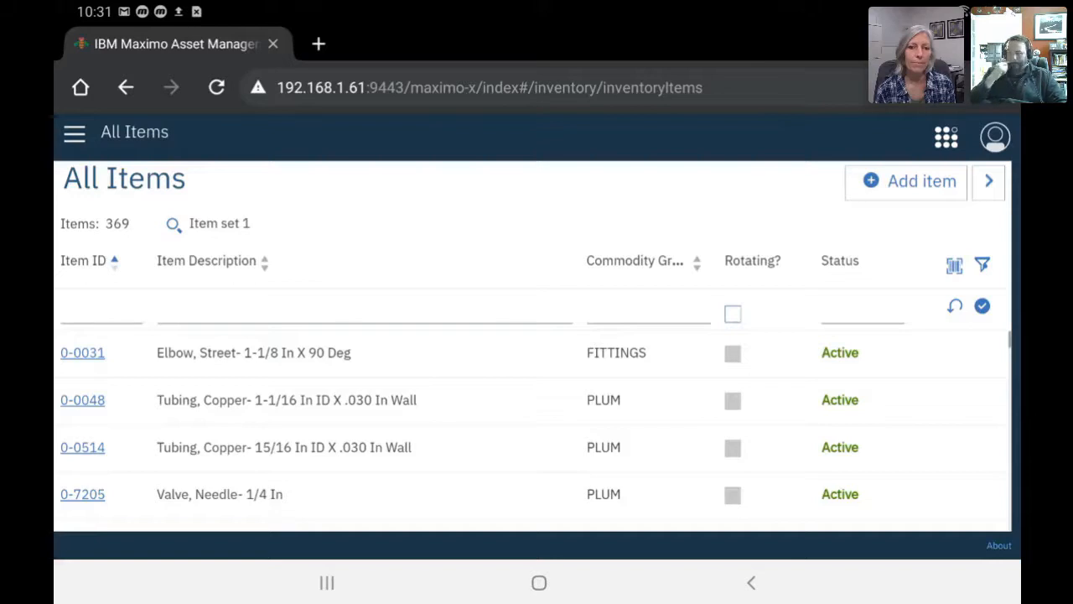
{"action": "left_click", "coordinate": [909, 181]}
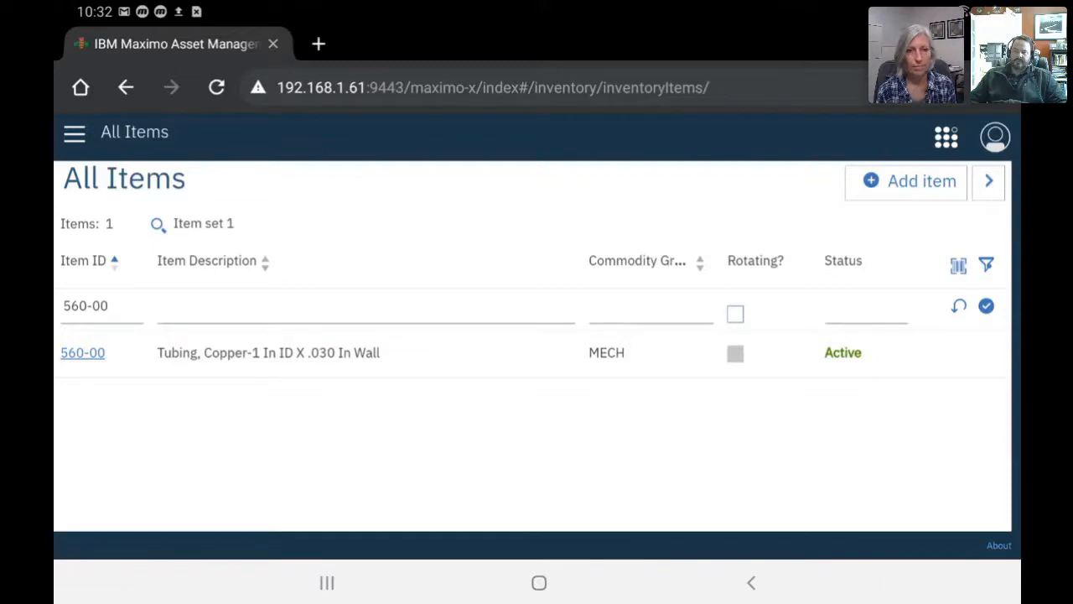
Clear the 560-00 filter, scan BOLT125, then clear that filter to list all 369 items.
{"action": "left_click", "coordinate": [959, 307]}
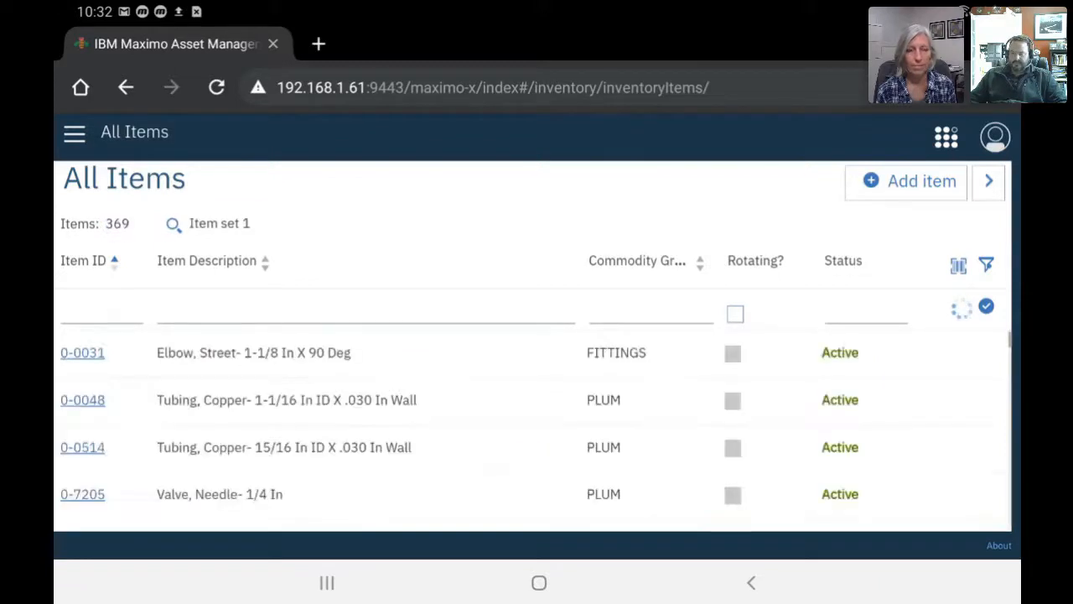
{"action": "left_click", "coordinate": [959, 266]}
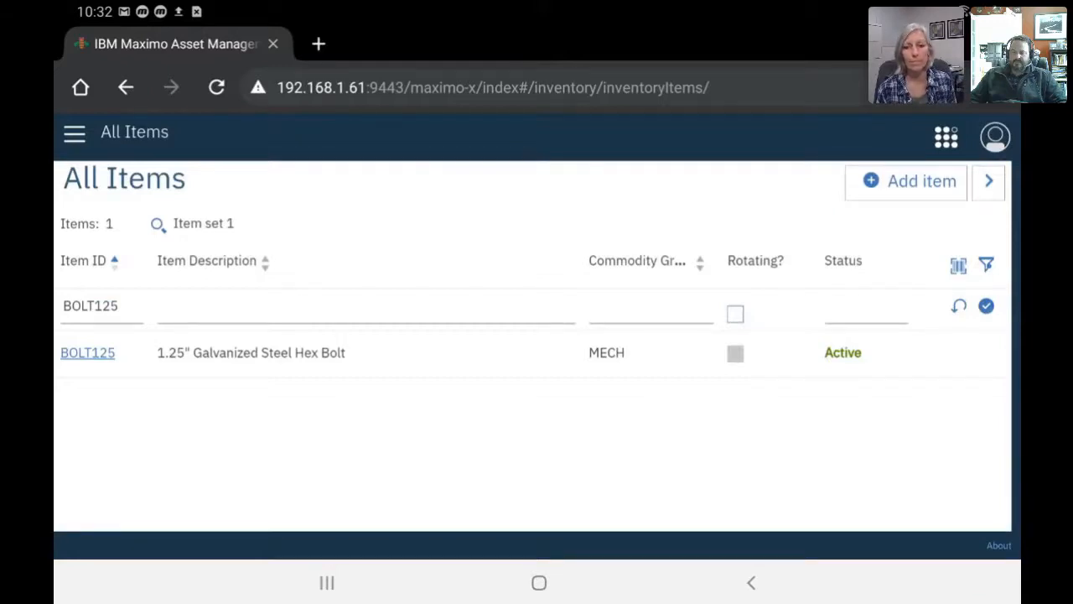
{"action": "left_click", "coordinate": [959, 306]}
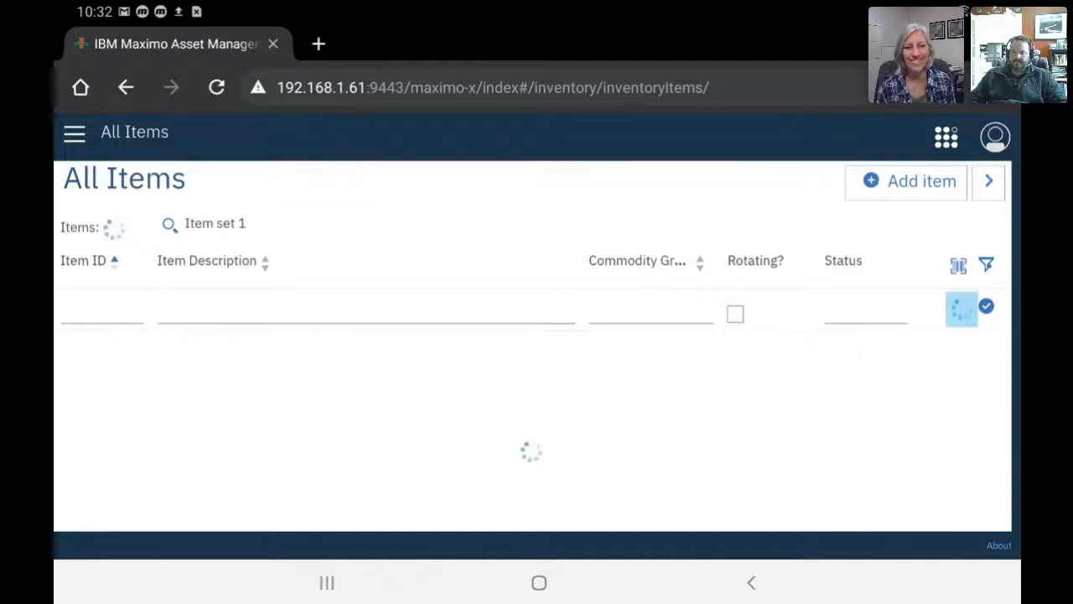